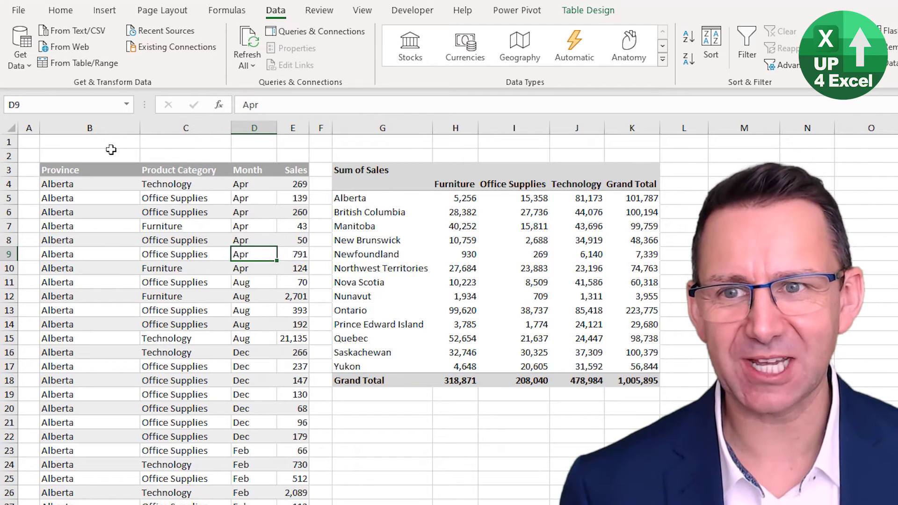
# Review the Province, Product Category, Month and Sales source rows against the Sum of Sales pivot.
pyautogui.moveTo(115, 129); pyautogui.dragTo(231, 130)
pyautogui.click(291, 226)
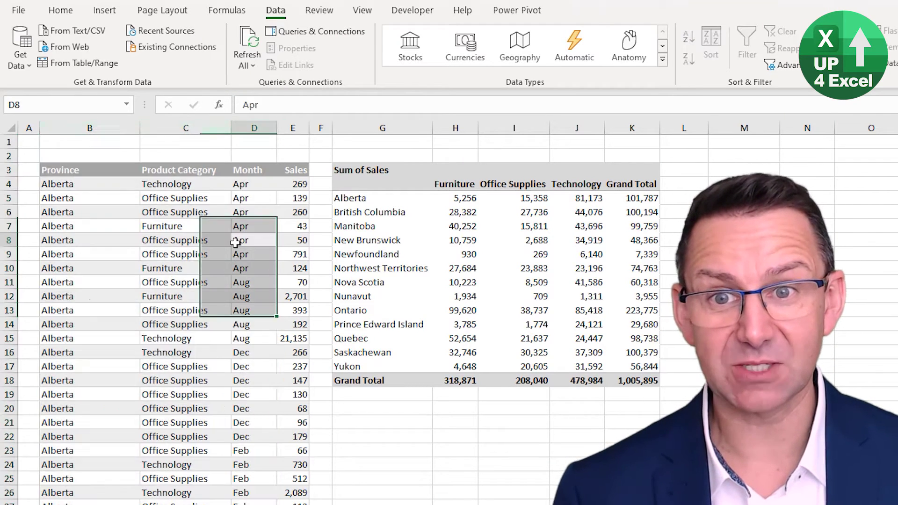
pyautogui.click(422, 257)
pyautogui.click(487, 241)
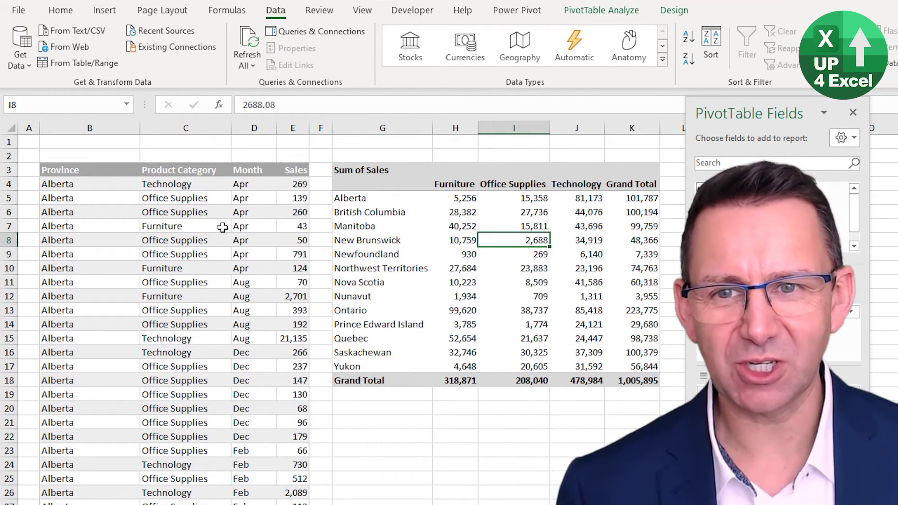
pyautogui.click(246, 185)
pyautogui.click(264, 255)
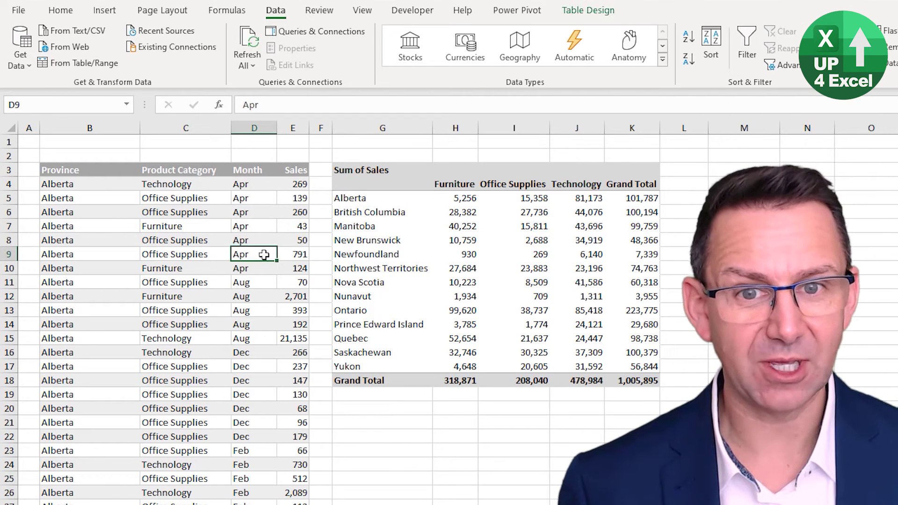
# Inspect the comma-separated Furniture month lists for Nova Scotia, Manitoba and Northwest Territories.
pyautogui.click(476, 252)
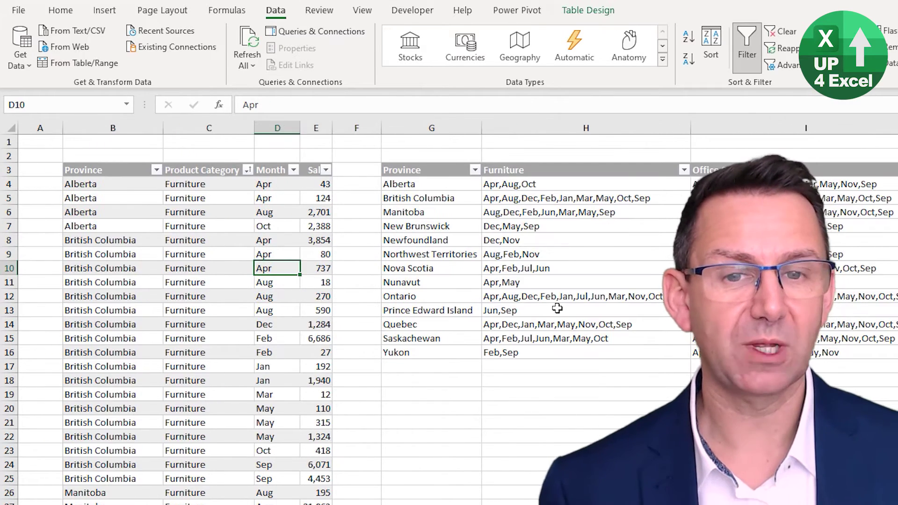
pyautogui.click(511, 267)
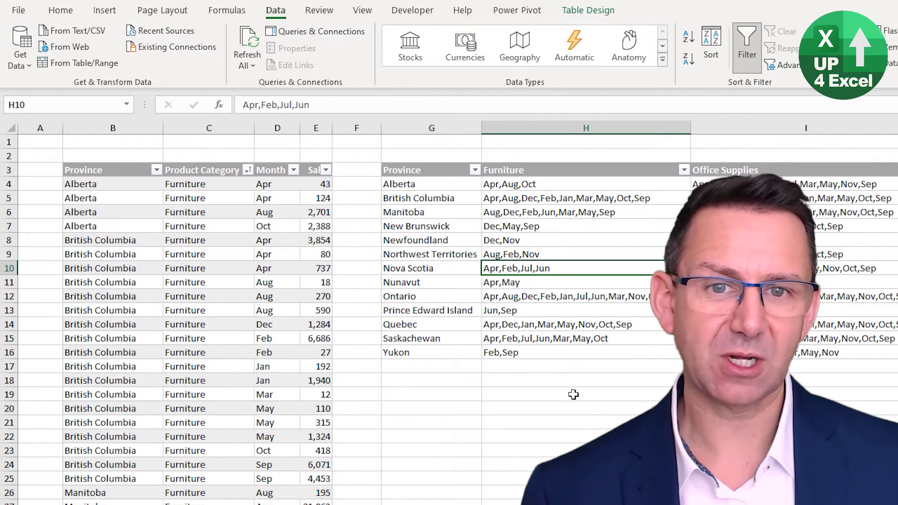
pyautogui.click(674, 212)
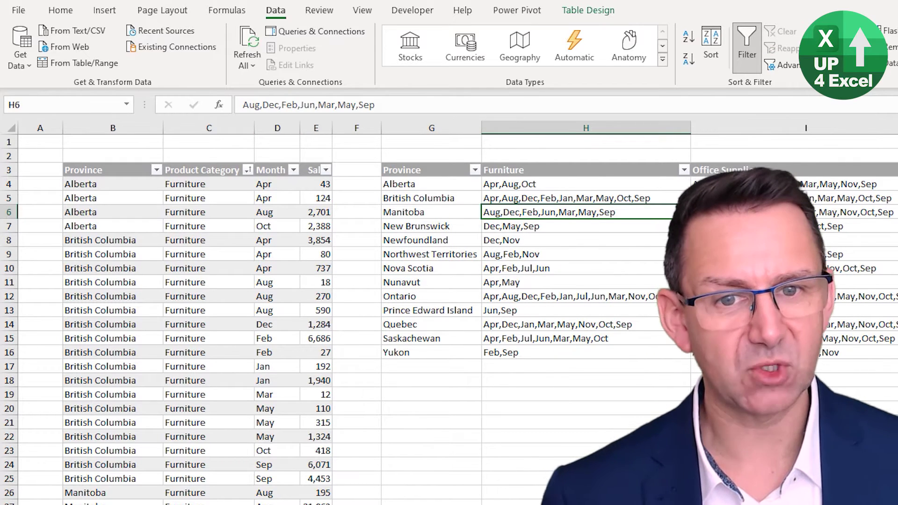
pyautogui.click(653, 296)
pyautogui.click(498, 254)
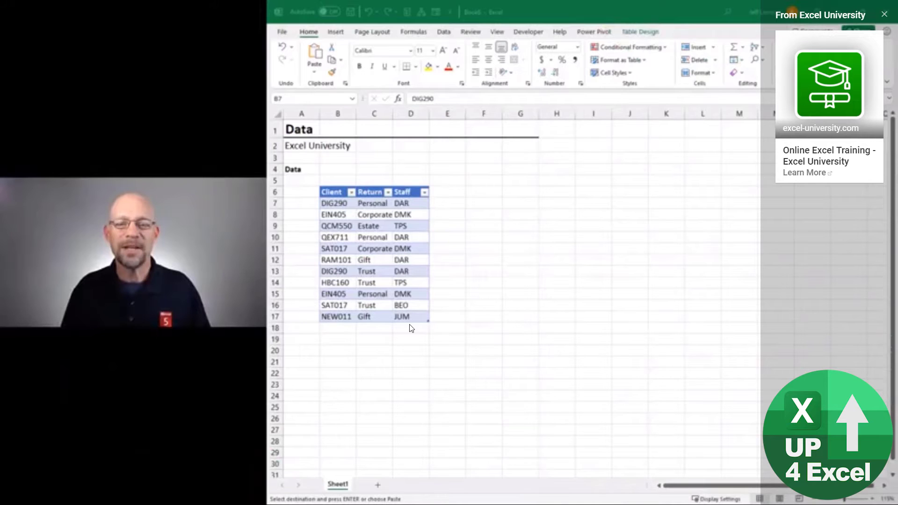
pyautogui.moveTo(223, 188)
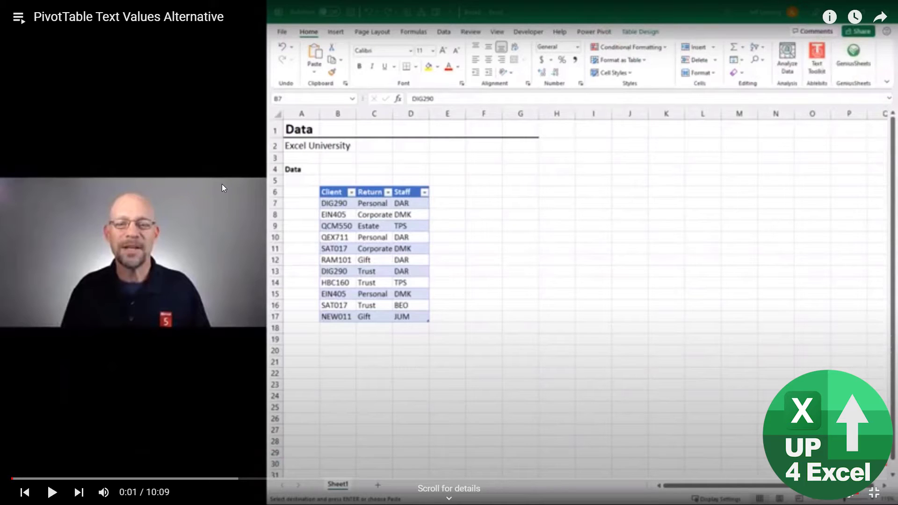
# Check the Nunavut and Manitoba Furniture month lists, then return to the Sum of Sales pivot.
pyautogui.click(216, 183)
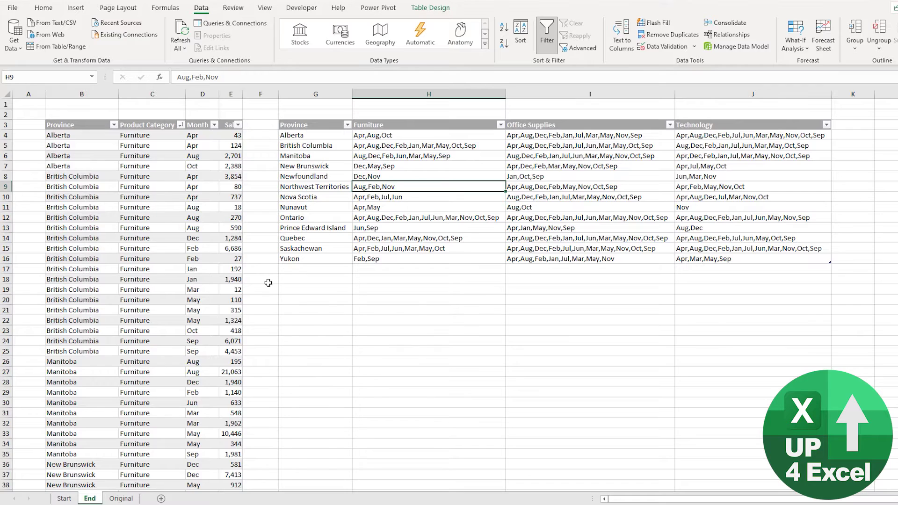
pyautogui.click(95, 228)
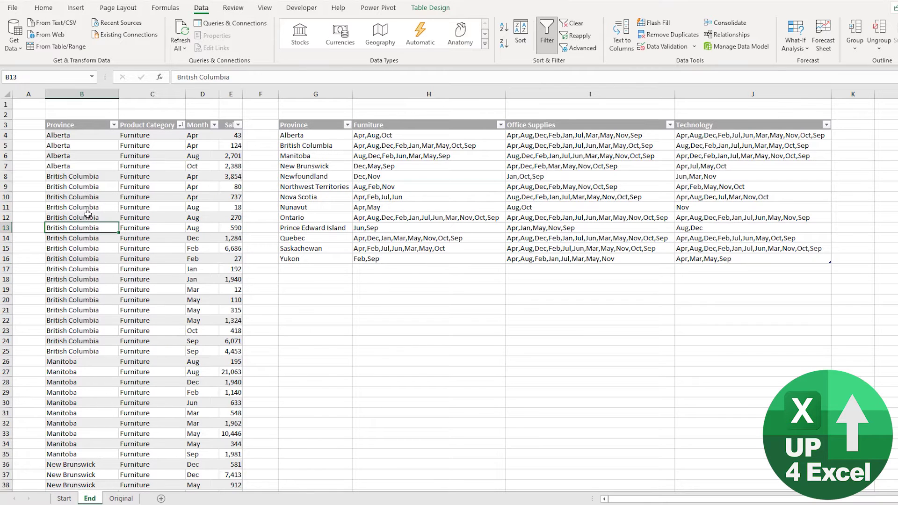
pyautogui.click(407, 173)
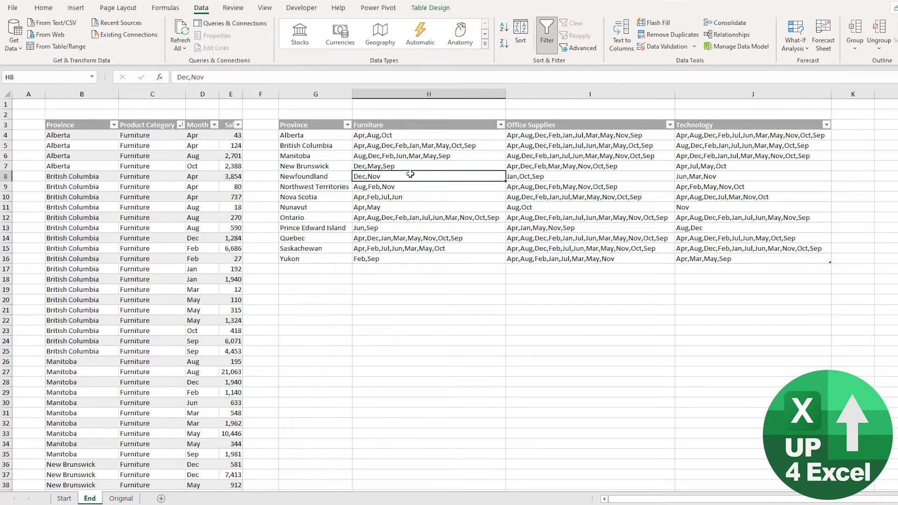
pyautogui.click(407, 207)
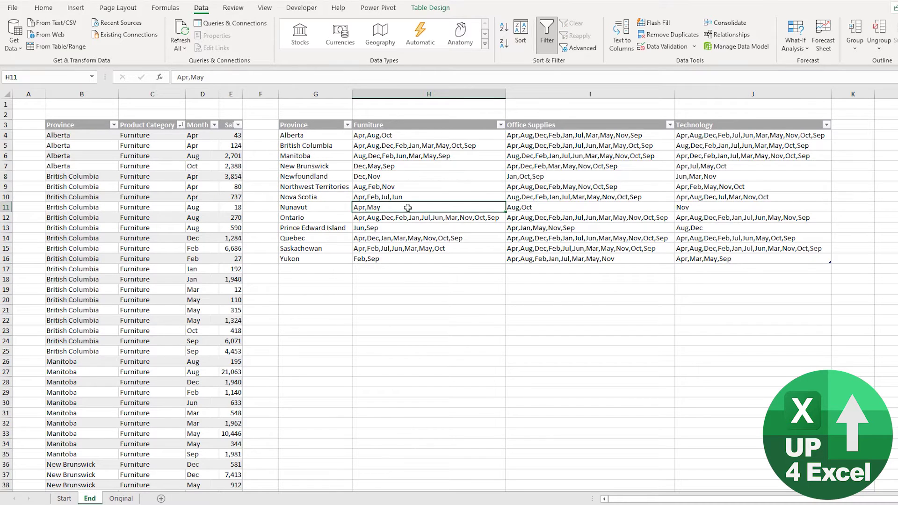
pyautogui.click(393, 229)
pyautogui.click(398, 176)
pyautogui.click(409, 156)
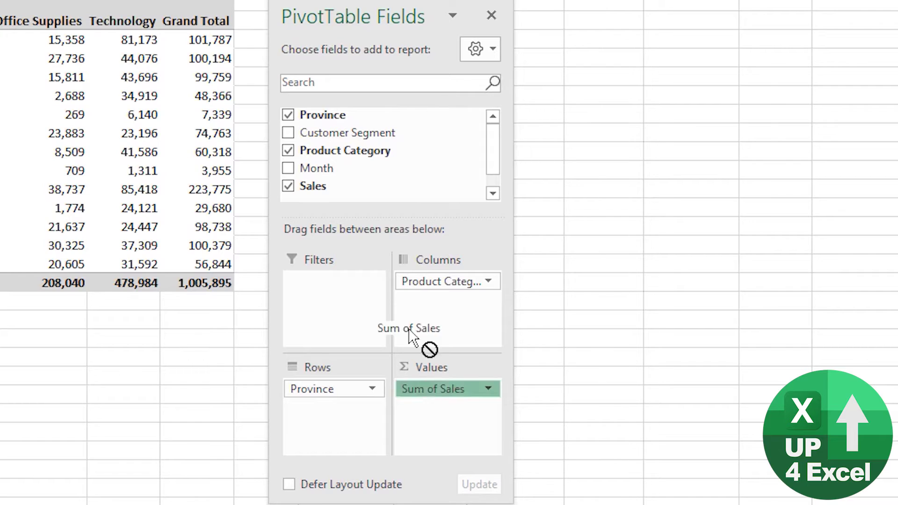
# Replace Sum of Sales with Month in the pivot values and summarize it as Min of Month.
pyautogui.moveTo(505, 331); pyautogui.dragTo(411, 335)
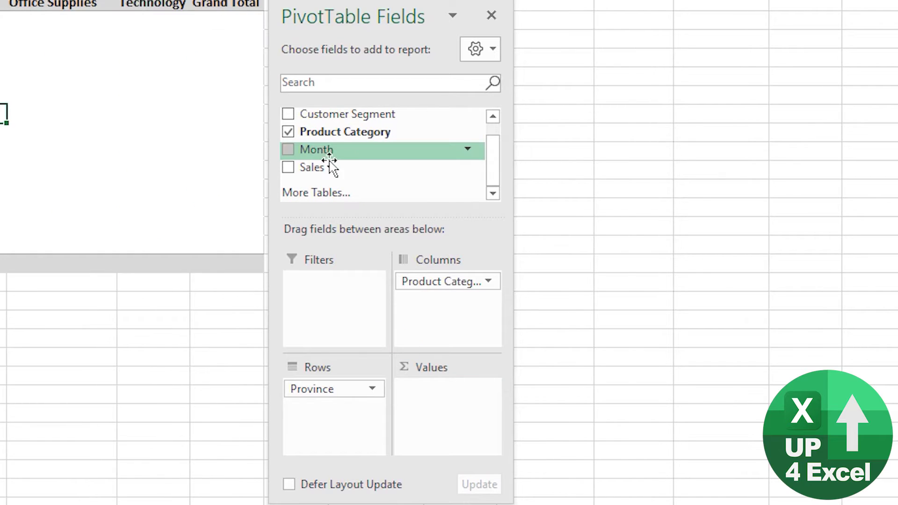
pyautogui.moveTo(330, 167); pyautogui.dragTo(443, 407)
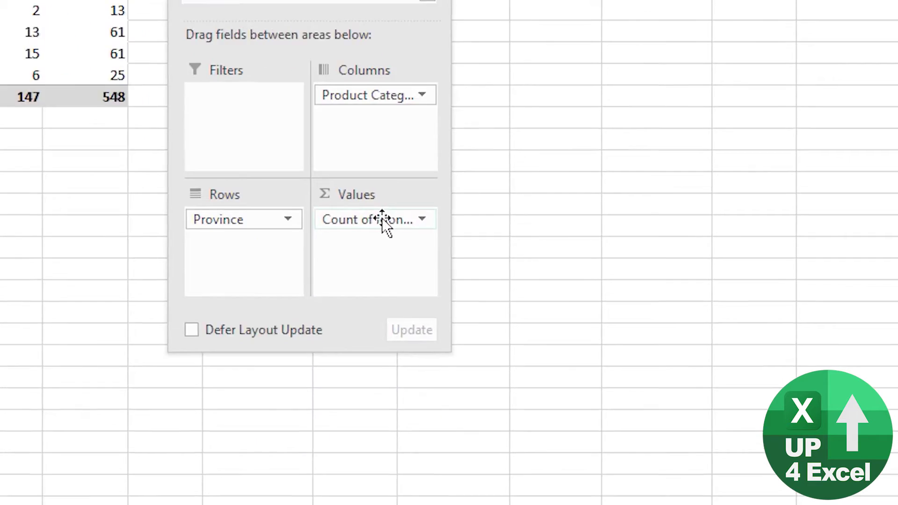
pyautogui.click(448, 389)
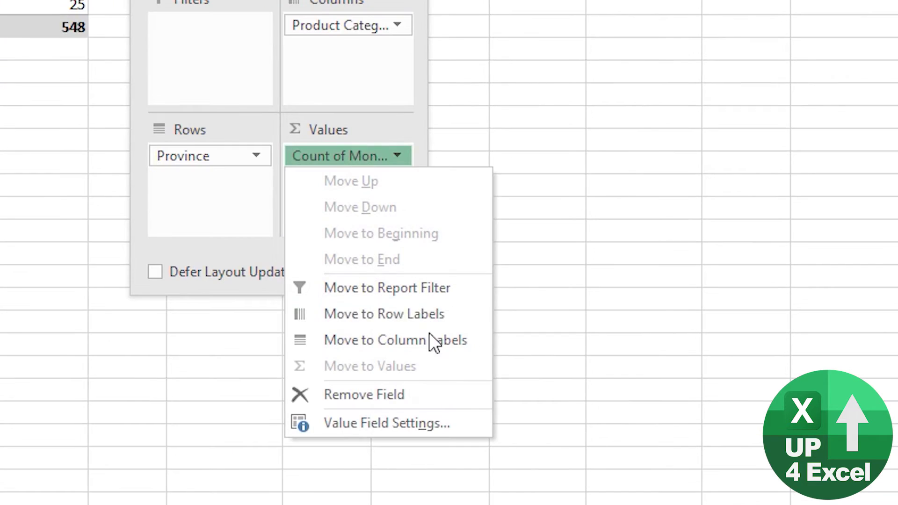
pyautogui.press('Escape')
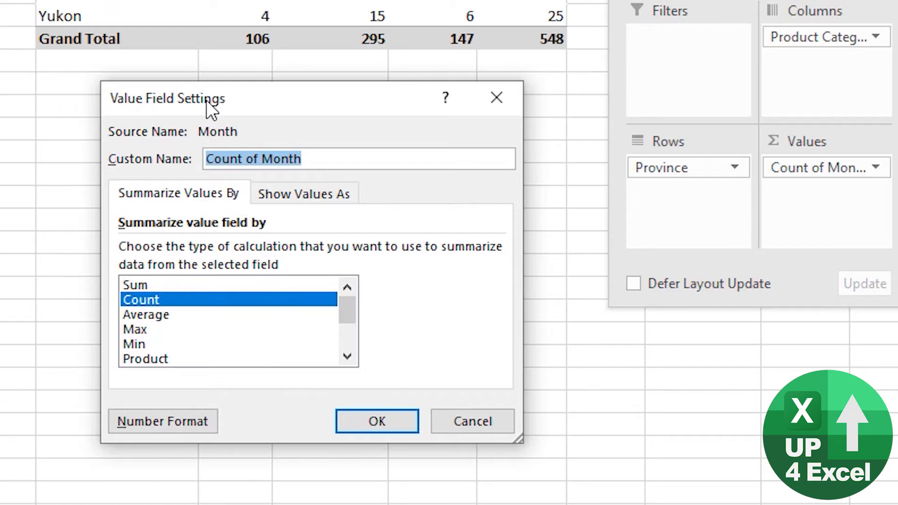
pyautogui.click(160, 325)
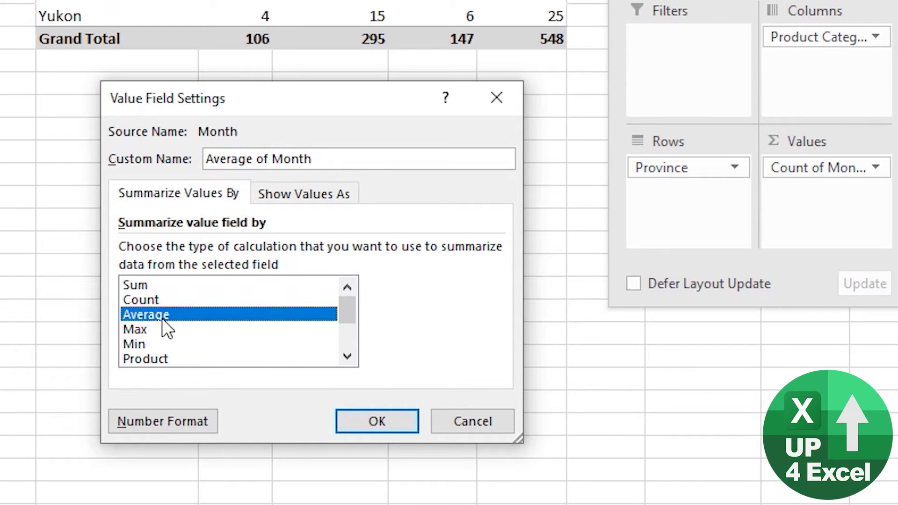
pyautogui.click(141, 299)
pyautogui.click(160, 316)
pyautogui.click(149, 340)
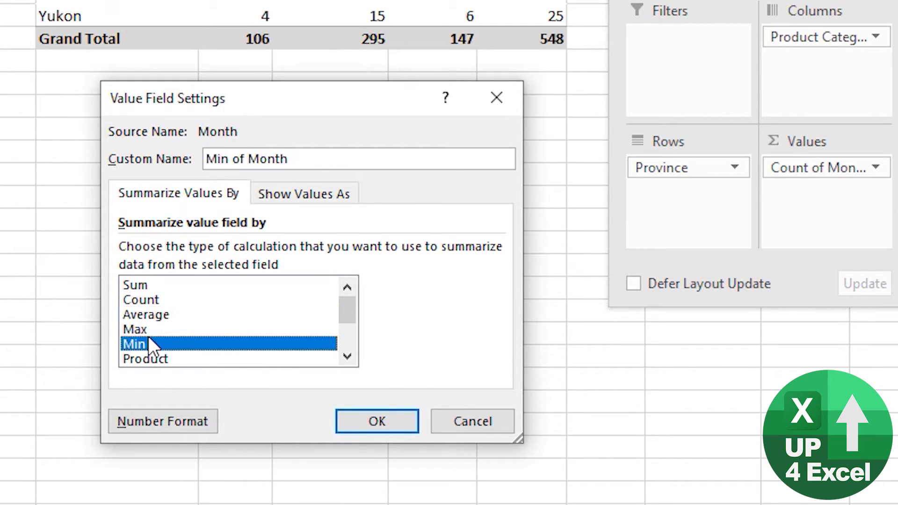
pyautogui.click(382, 419)
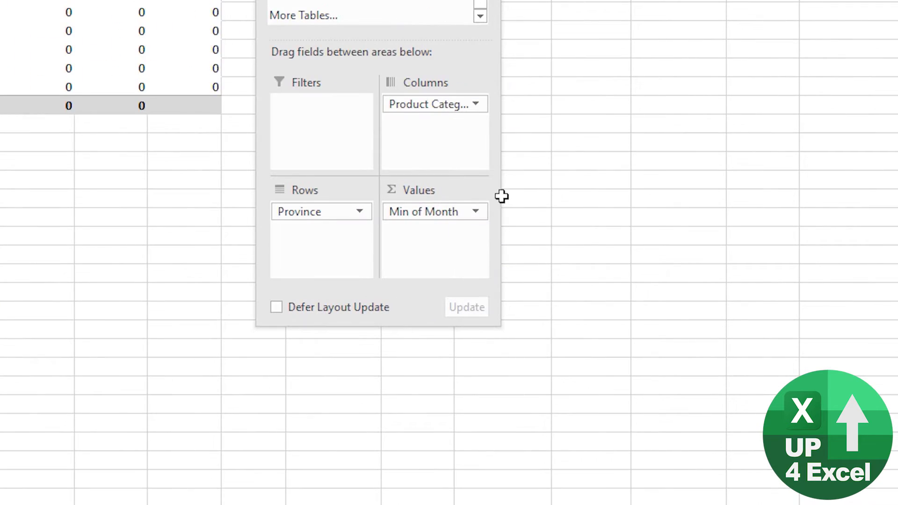
# Try Max and % of Row Total in Value Field Settings, then cancel without changes.
pyautogui.click(465, 214)
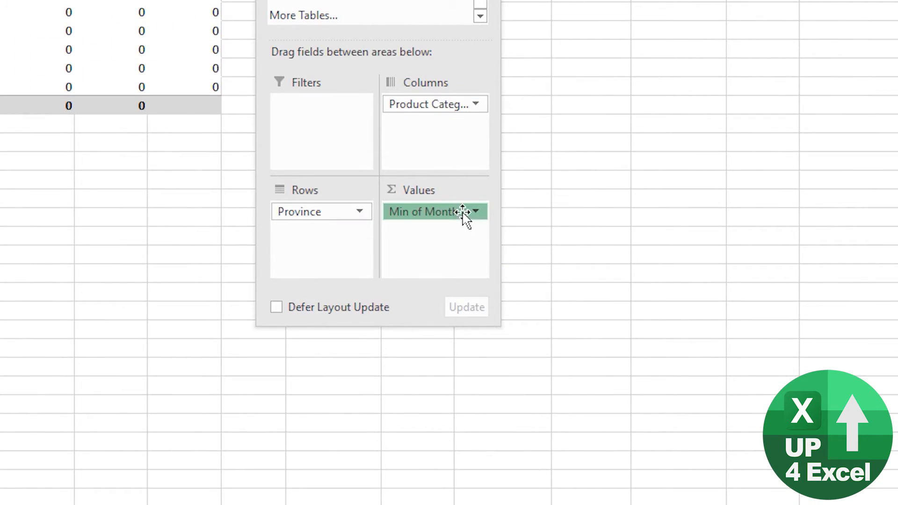
pyautogui.click(485, 440)
pyautogui.click(234, 327)
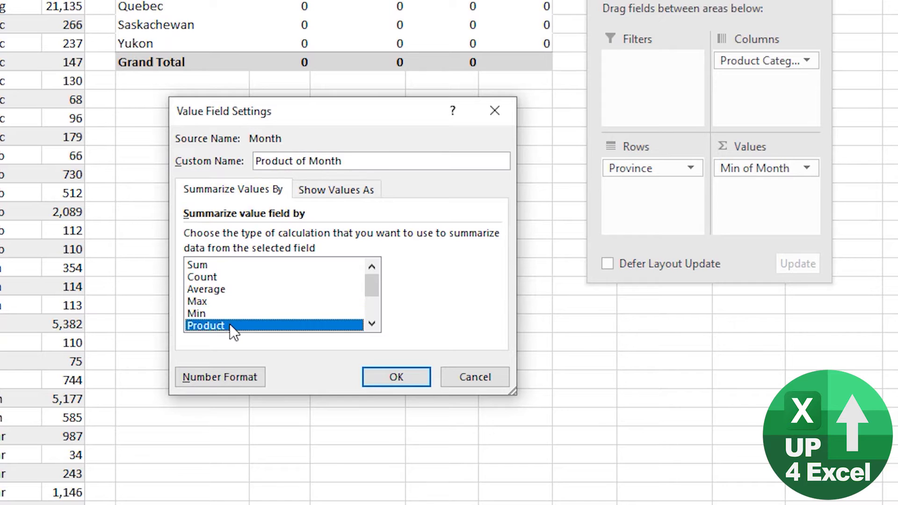
pyautogui.click(199, 301)
pyautogui.scroll(-2, 213, 326)
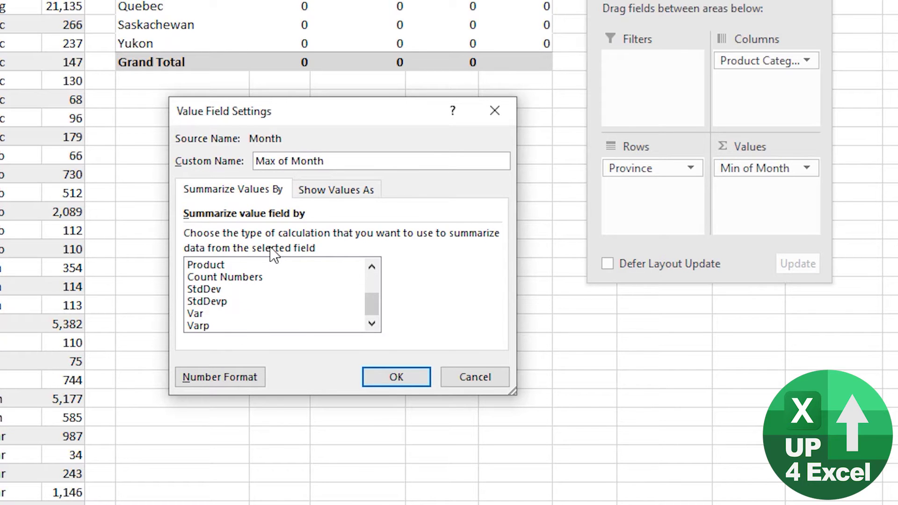
pyautogui.click(333, 191)
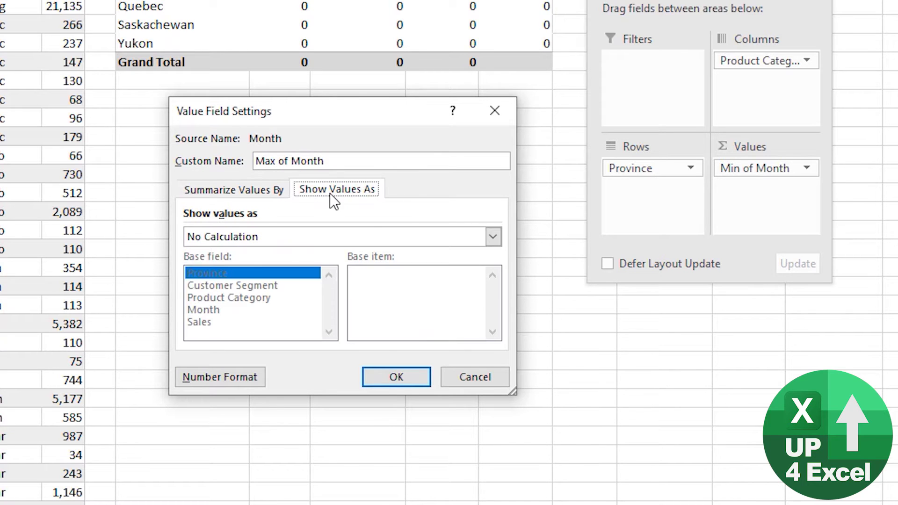
pyautogui.click(295, 237)
pyautogui.click(302, 286)
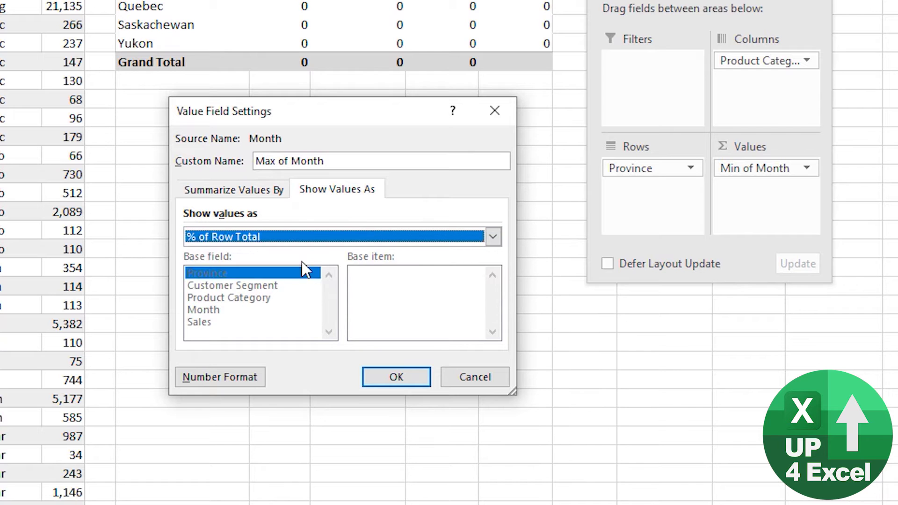
pyautogui.click(225, 191)
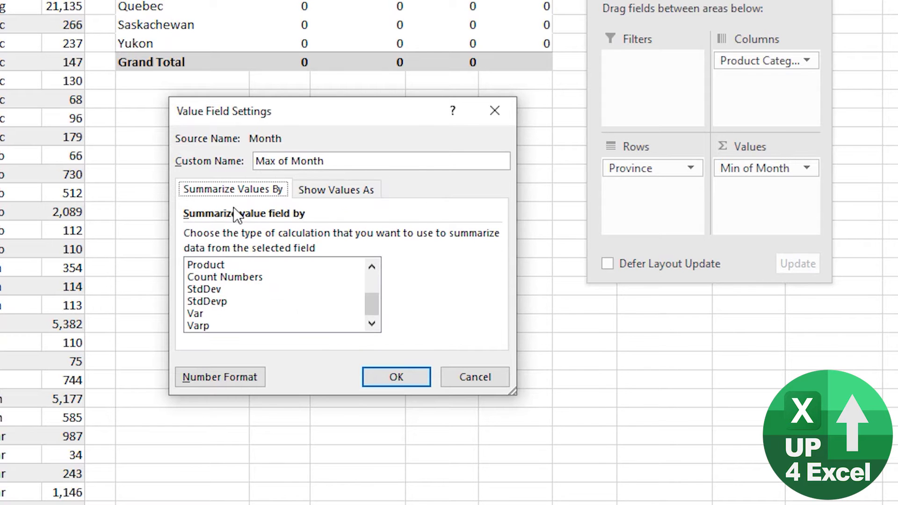
pyautogui.click(484, 379)
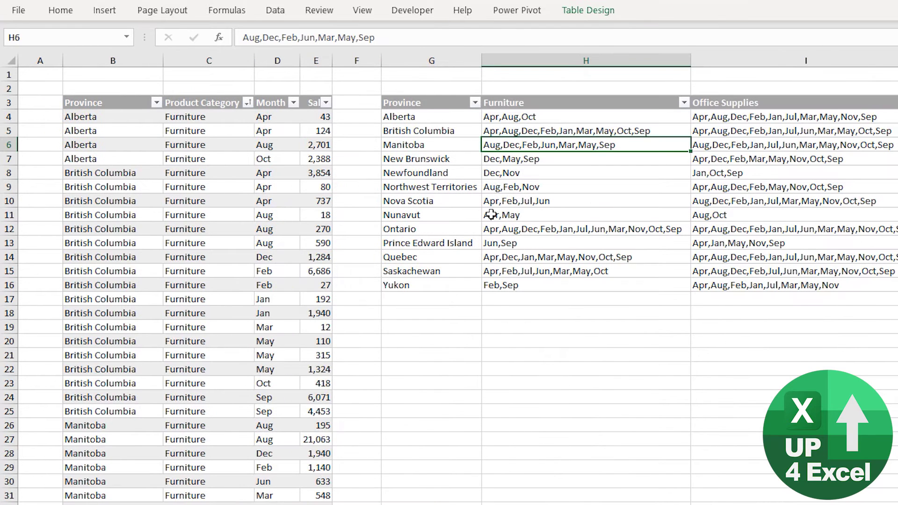
# Select Prince Edward Island cells in the month-list output table.
pyautogui.click(546, 203)
pyautogui.click(404, 241)
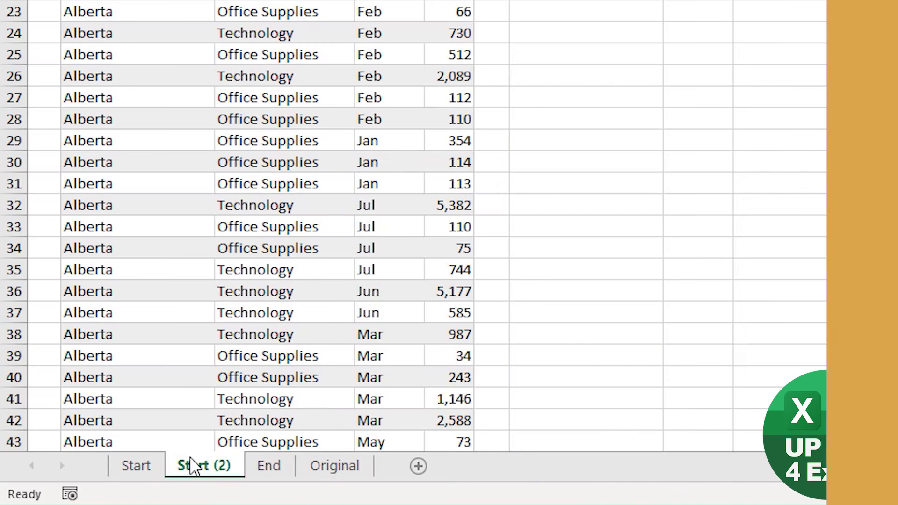
# Move the copied sheet before Start, rename it Alt and expand the full ribbon.
pyautogui.moveTo(202, 466); pyautogui.dragTo(127, 459)
pyautogui.doubleClick(169, 465)
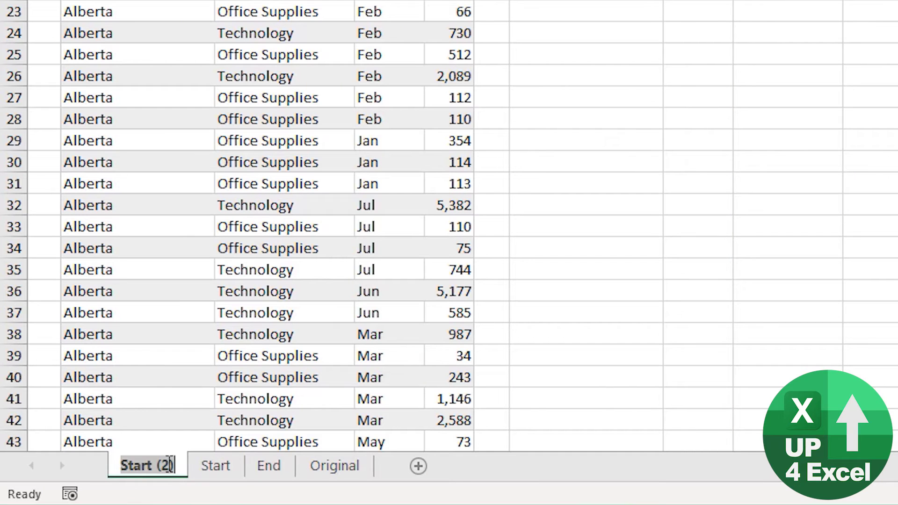
pyautogui.write('Alt')
pyautogui.press('Return')
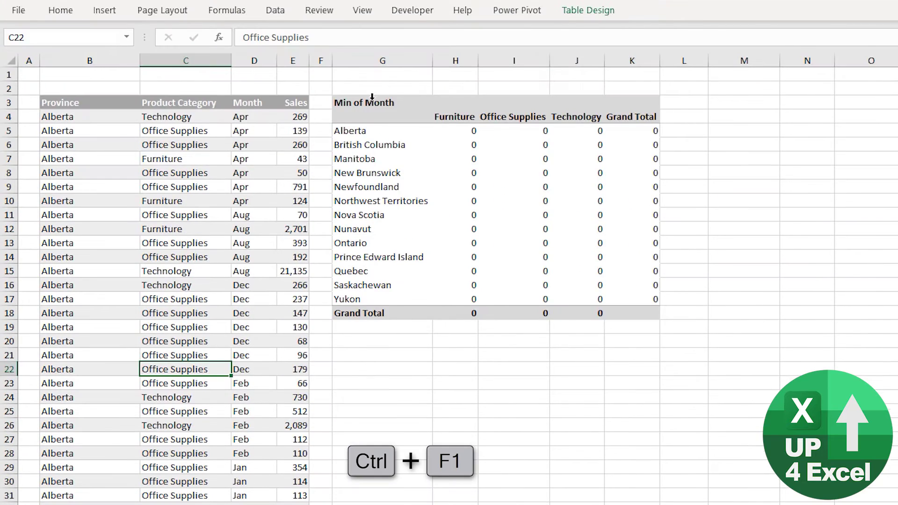
pyautogui.hotkey('ctrl', 'F1')
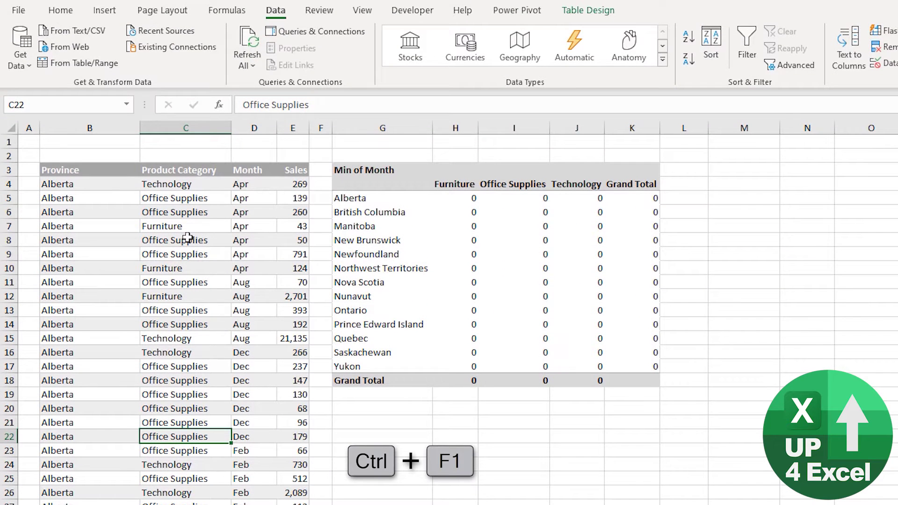
pyautogui.click(601, 18)
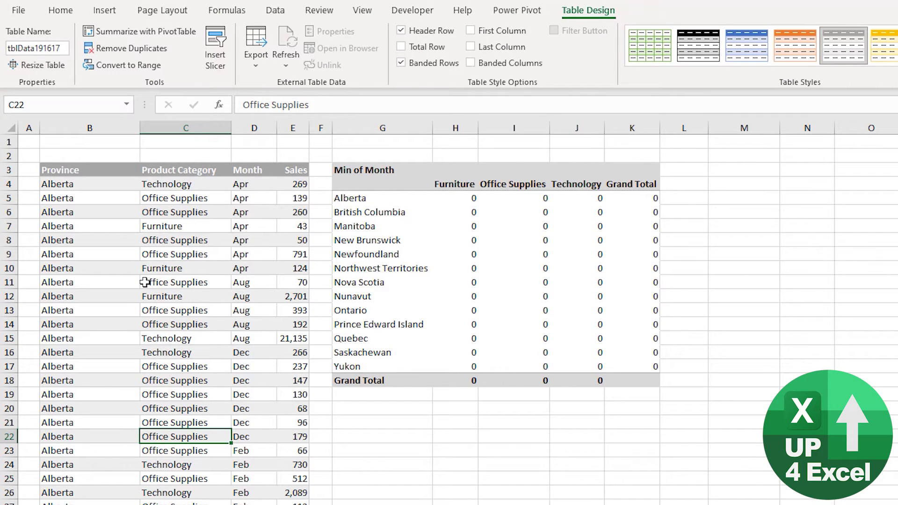
# Paste a sample of Province, Product Category and Month rows at G23 as a headered table, then undo it.
pyautogui.click(78, 184)
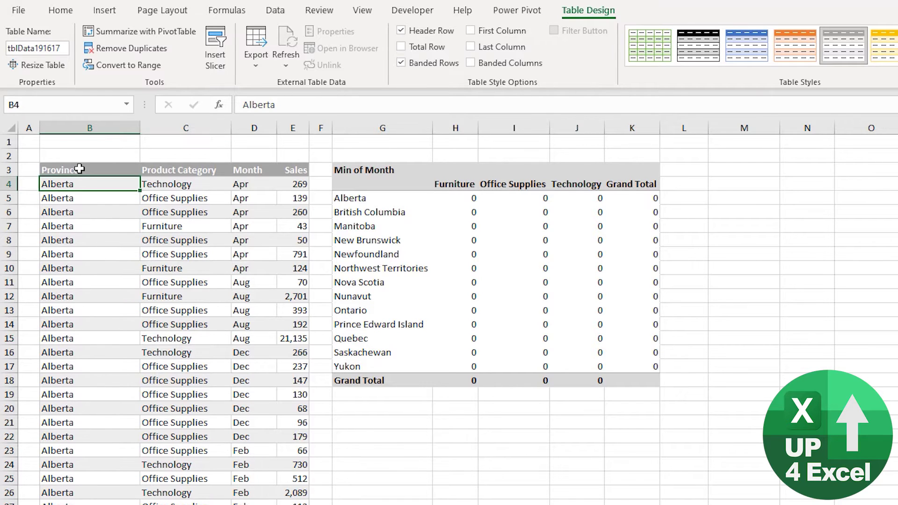
pyautogui.moveTo(76, 170); pyautogui.dragTo(264, 302)
pyautogui.hotkey('ctrl', 'c')
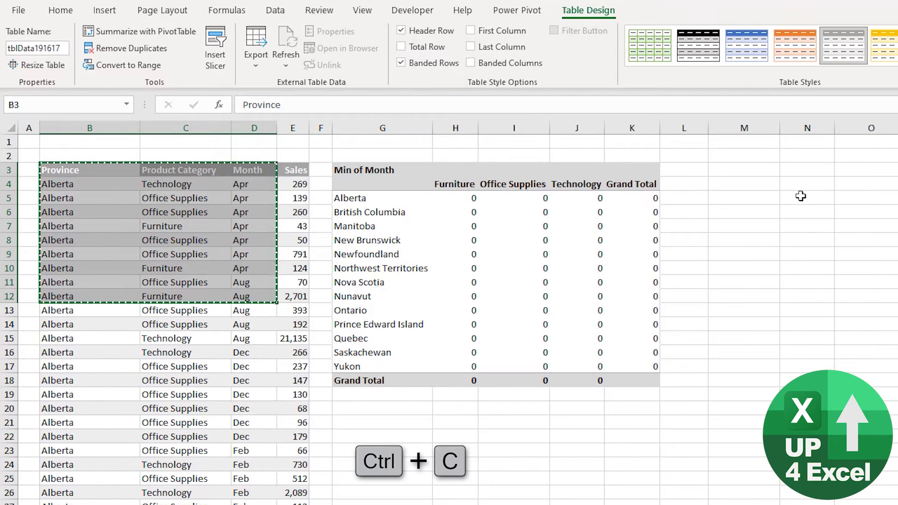
pyautogui.rightClick(800, 196)
pyautogui.rightClick(399, 453)
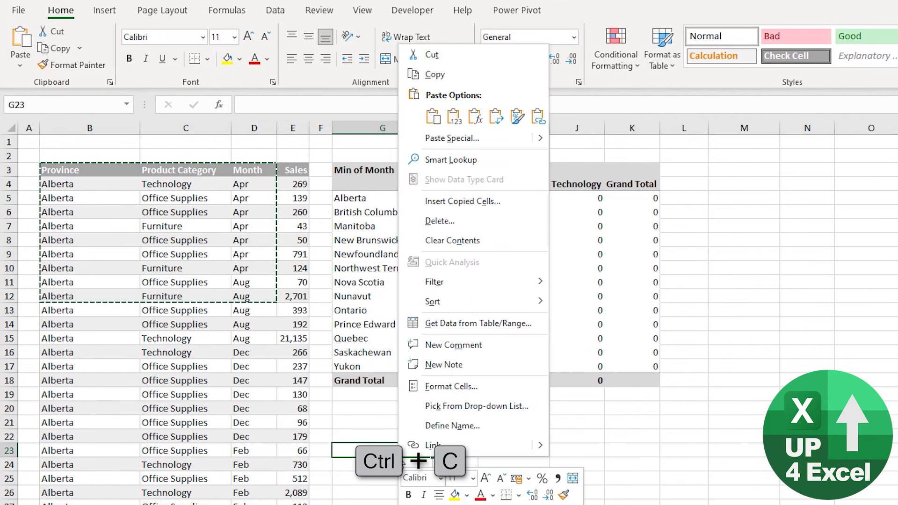
pyautogui.click(454, 118)
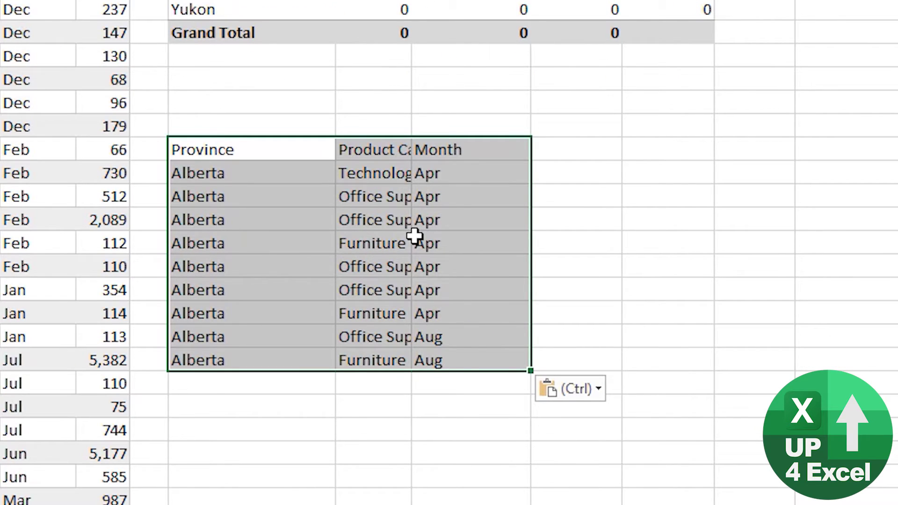
pyautogui.hotkey('ctrl', 't')
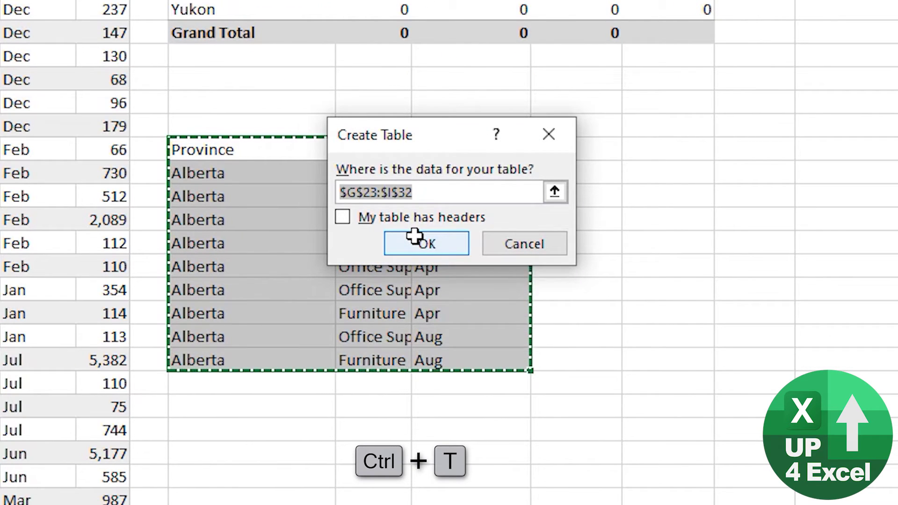
pyautogui.click(357, 217)
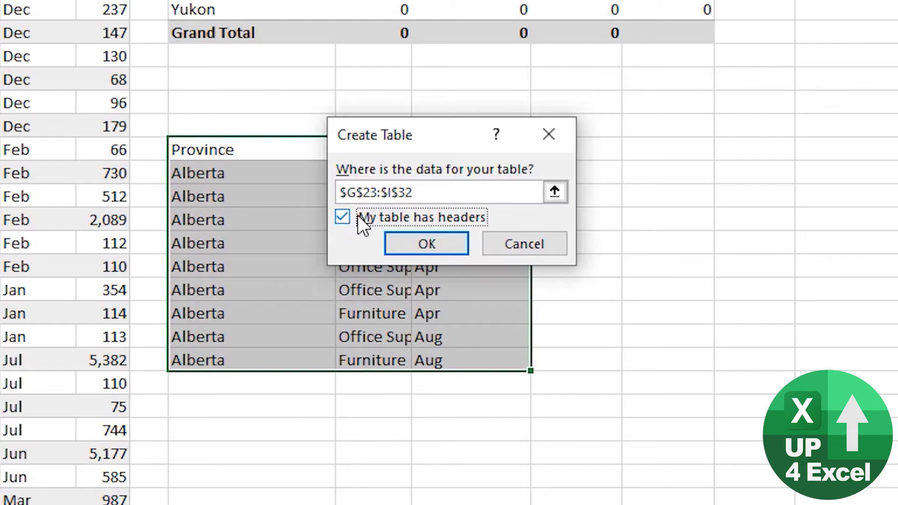
pyautogui.click(437, 244)
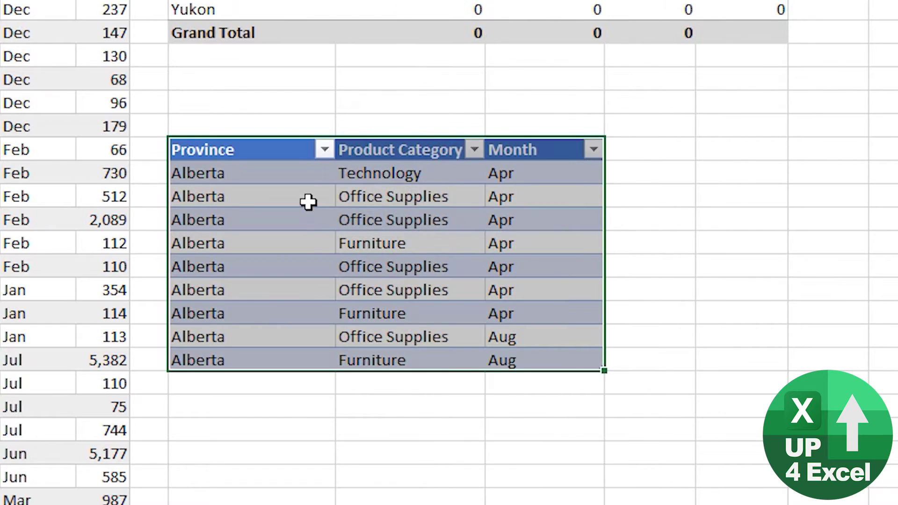
pyautogui.click(355, 228)
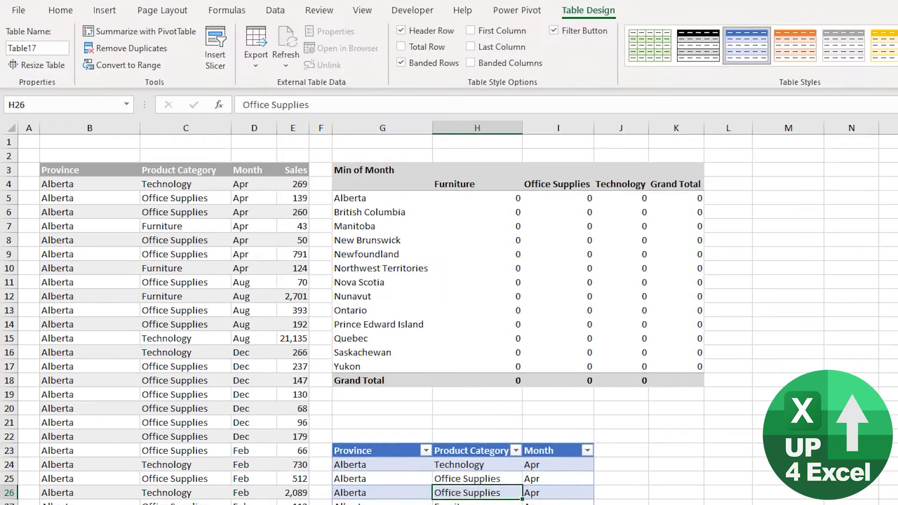
pyautogui.hotkey('ctrl', 'z')
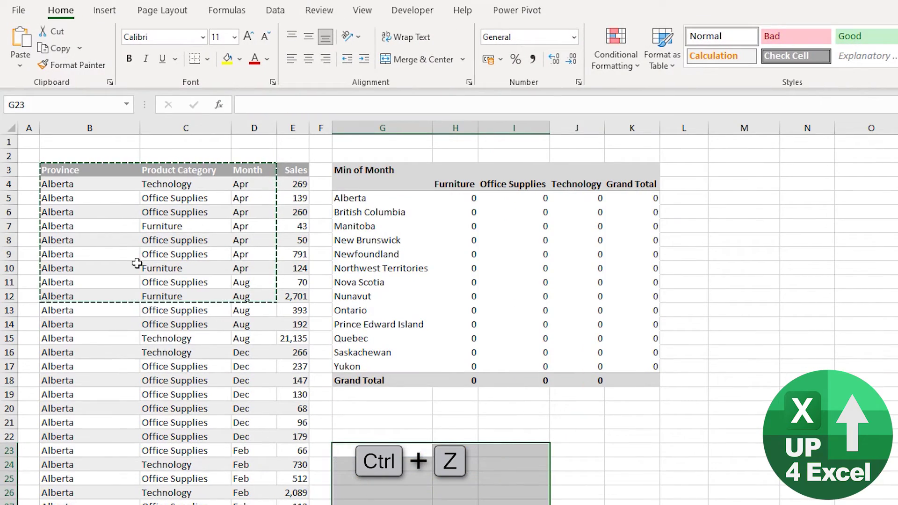
# Rename the original source data table to tblDataNew via Table Design.
pyautogui.click(106, 240)
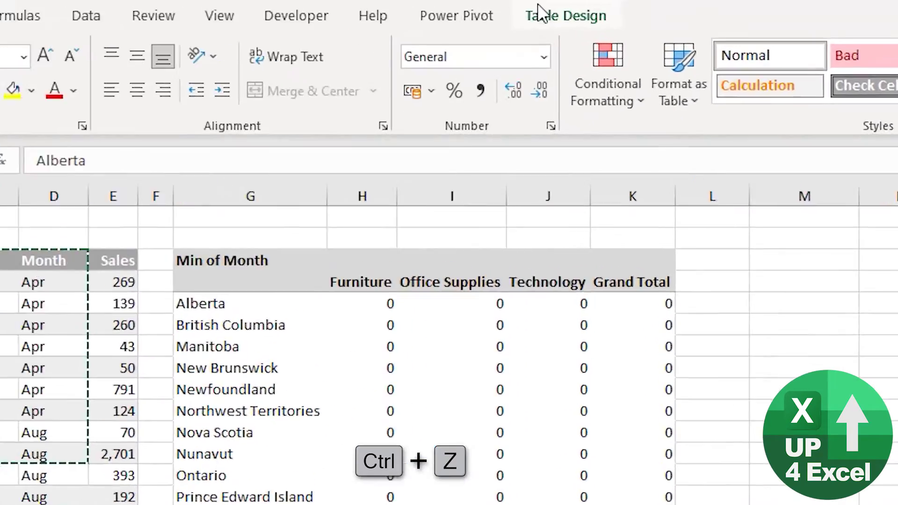
pyautogui.click(569, 9)
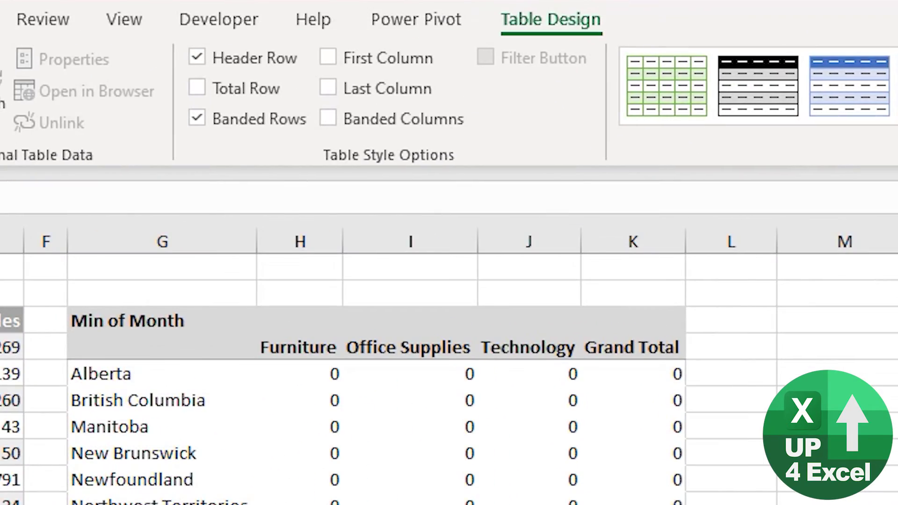
pyautogui.hotkey('ctrl', 'Right')
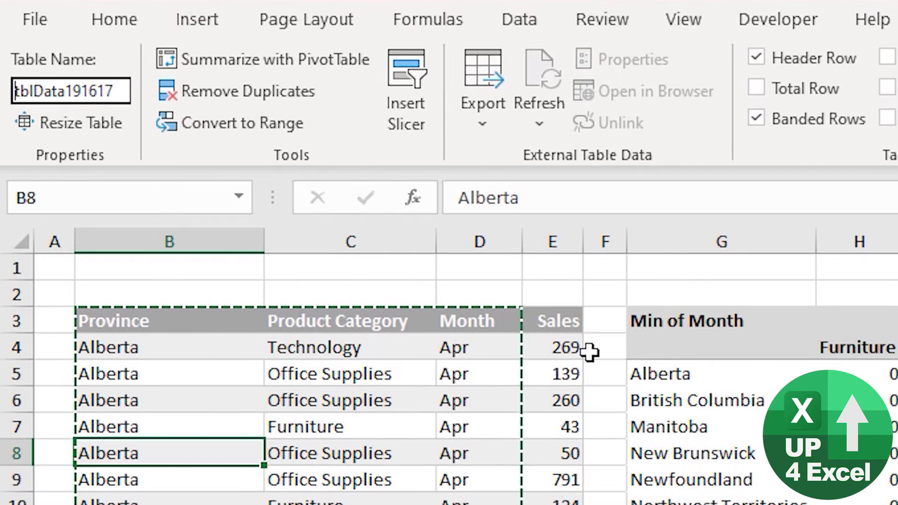
pyautogui.press('Left')
pyautogui.press('Left')
pyautogui.press('Left')
pyautogui.press('Left')
pyautogui.press('Left')
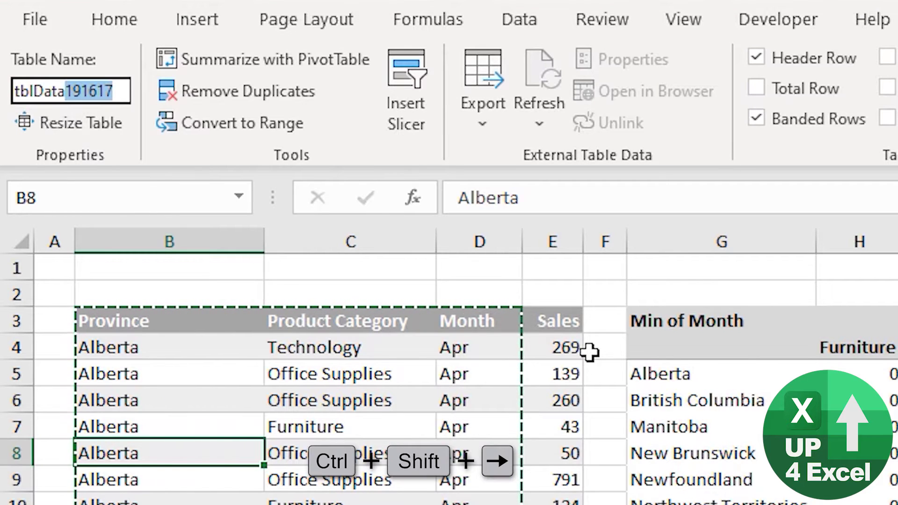
pyautogui.write('New')
pyautogui.press('Return')
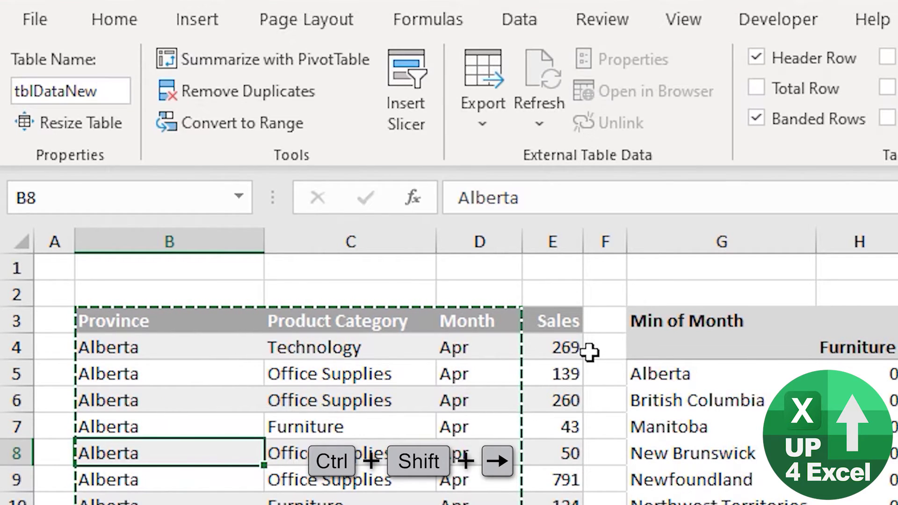
pyautogui.click(520, 19)
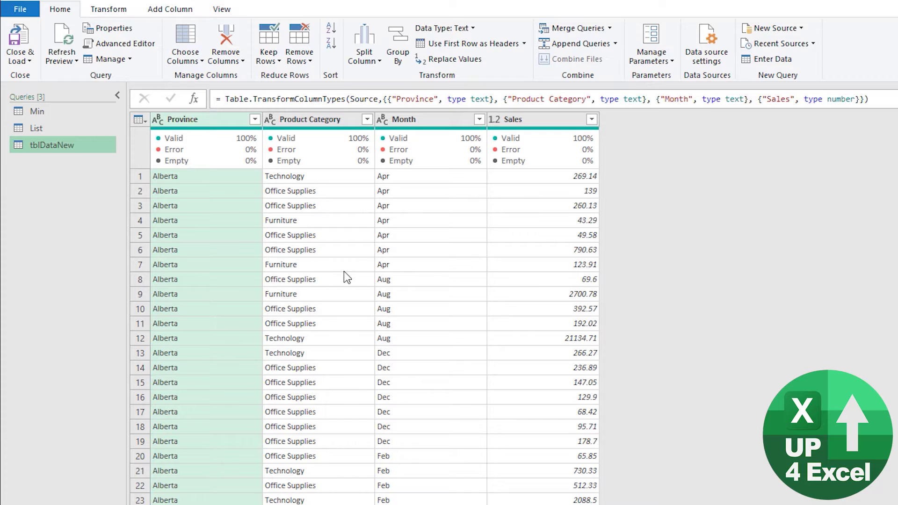
# Review the Min query's pivoted earliest months, including Ontario's Furniture value.
pyautogui.click(63, 112)
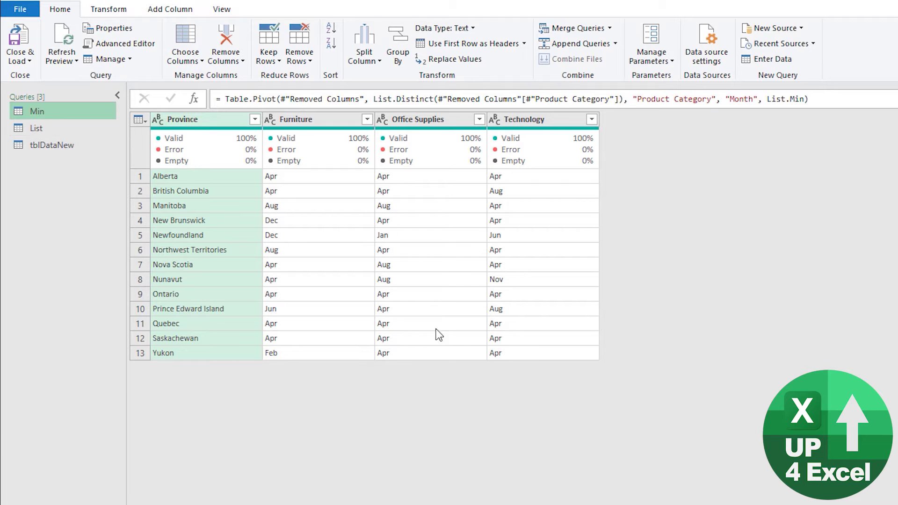
pyautogui.click(330, 308)
pyautogui.click(316, 236)
pyautogui.click(495, 265)
pyautogui.click(320, 296)
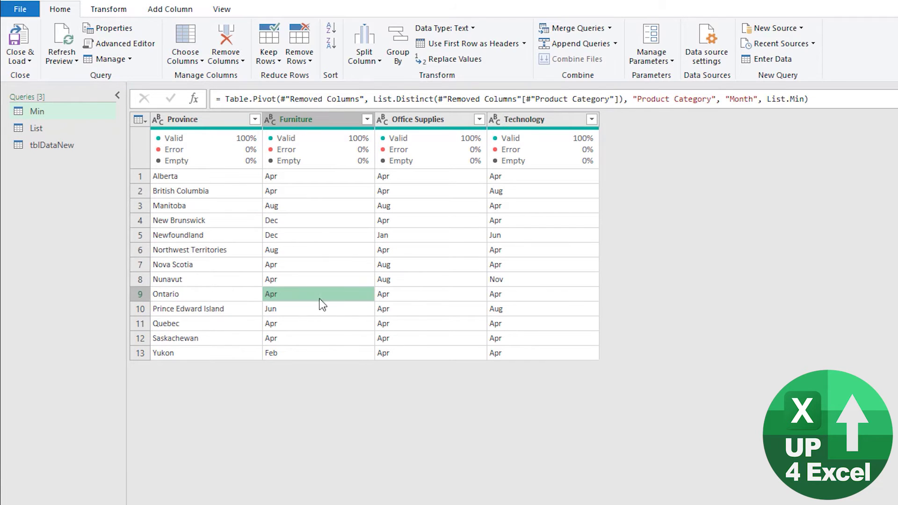
# Review the List query's comma-separated month lists for Ontario's Office Supplies and Furniture.
pyautogui.click(66, 129)
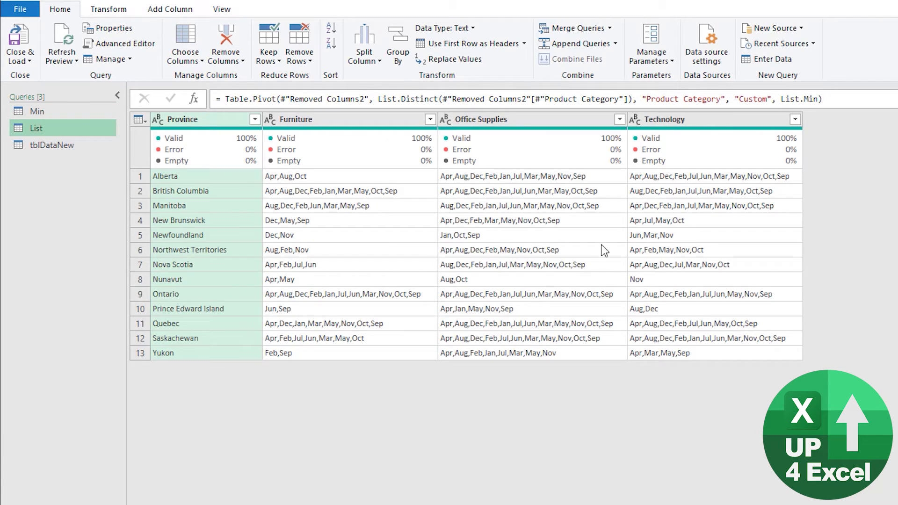
pyautogui.click(603, 250)
pyautogui.click(548, 298)
pyautogui.click(366, 296)
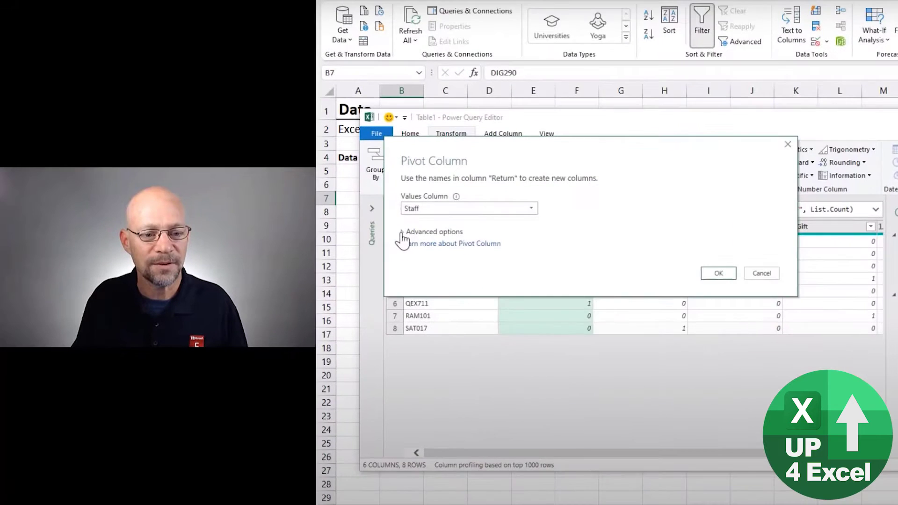
# Play the clip pivoting the column with the Minimum aggregate function applied.
pyautogui.click(589, 249)
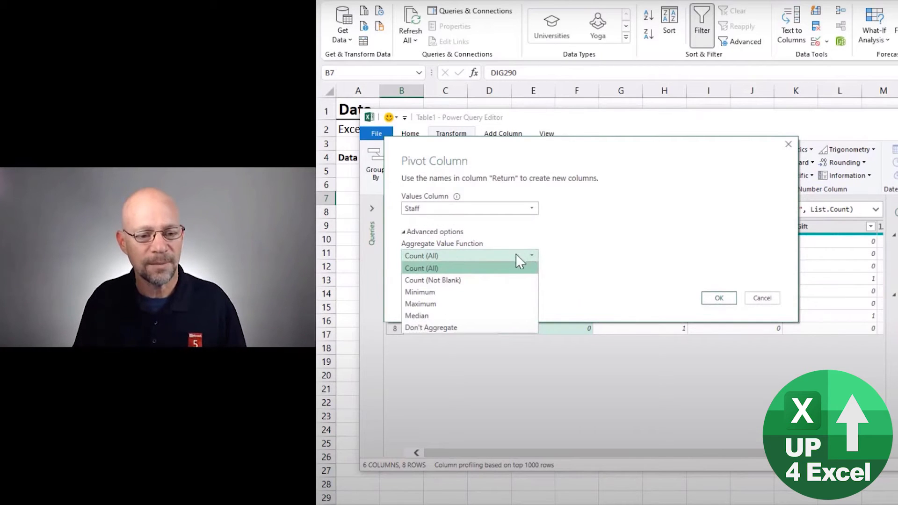
pyautogui.click(457, 292)
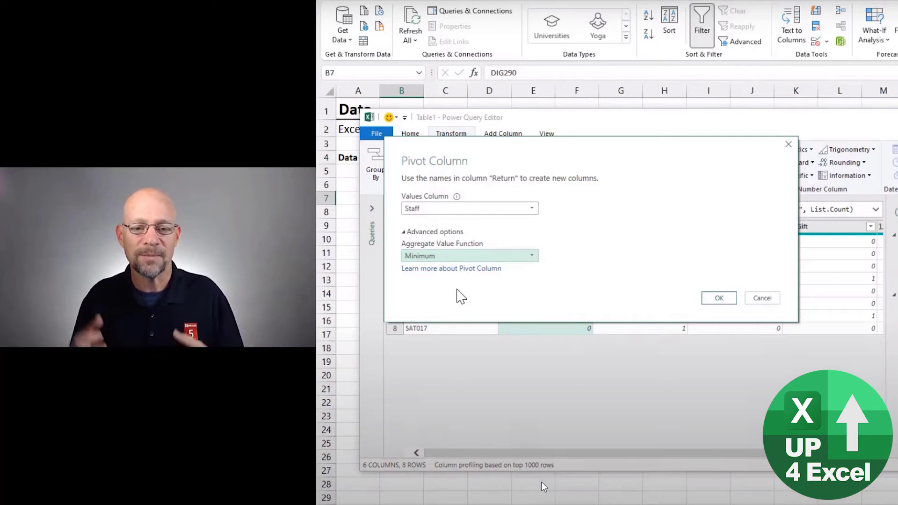
pyautogui.click(719, 301)
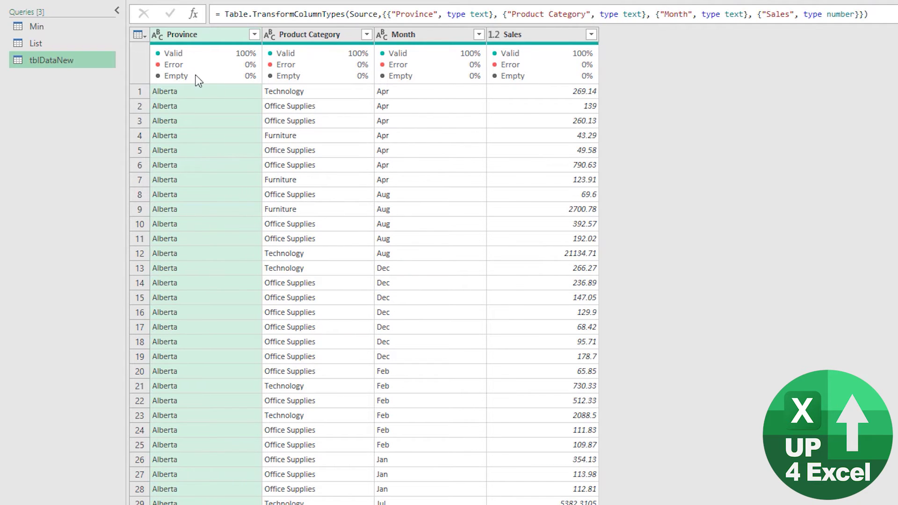
# Remove the Sales column from the tblDataNew query, undoing and redoing the removal.
pyautogui.click(523, 198)
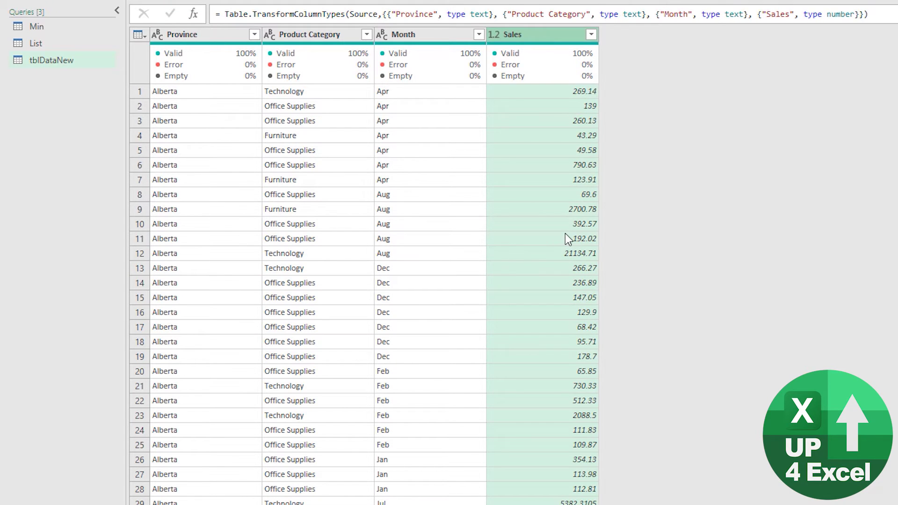
pyautogui.press('Delete')
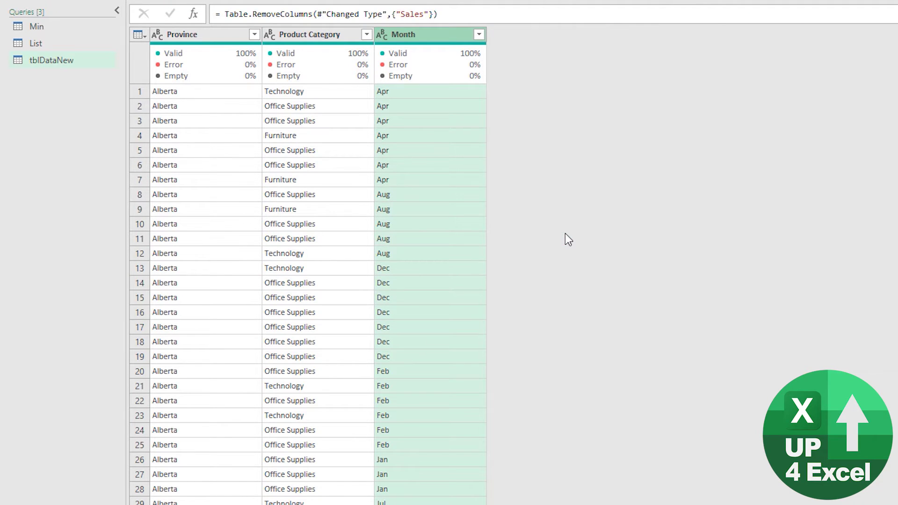
pyautogui.hotkey('ctrl', 'z')
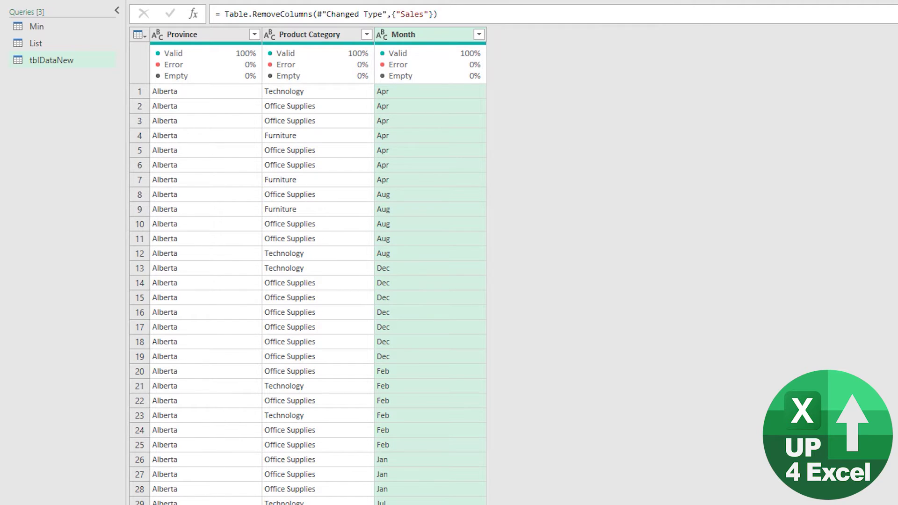
pyautogui.hotkey('ctrl', 'y')
# Point out duplicate Office Supplies Aug rows, then select Province, Product Category and Month together.
pyautogui.click(297, 213)
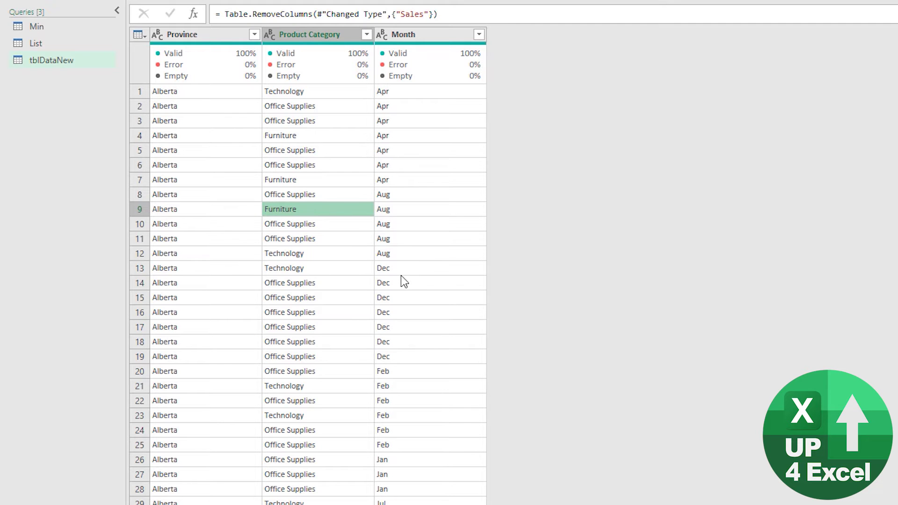
pyautogui.click(178, 225)
pyautogui.click(100, 232)
pyautogui.click(101, 216)
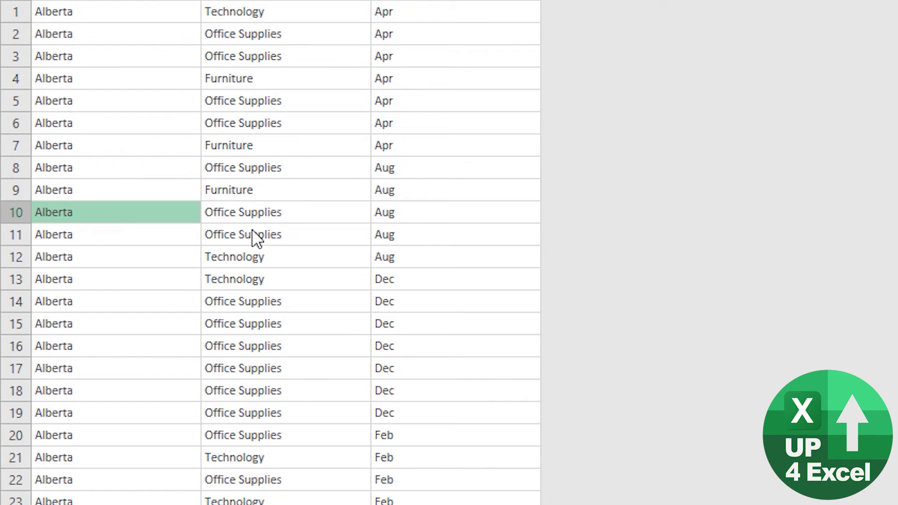
pyautogui.click(397, 212)
pyautogui.click(400, 233)
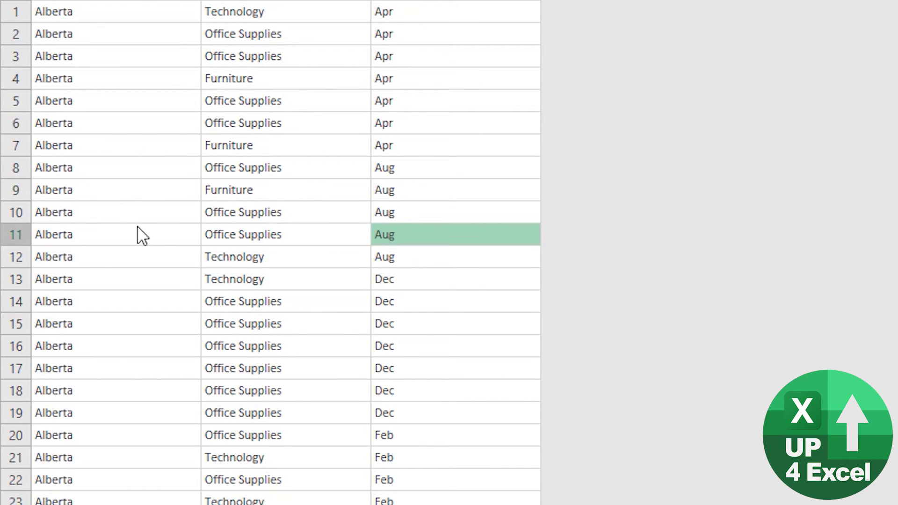
pyautogui.click(124, 216)
pyautogui.click(324, 222)
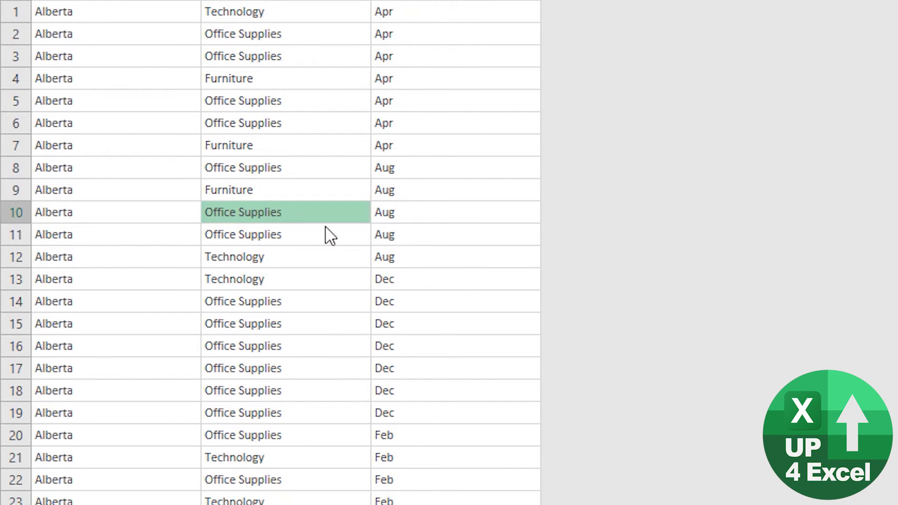
pyautogui.click(407, 218)
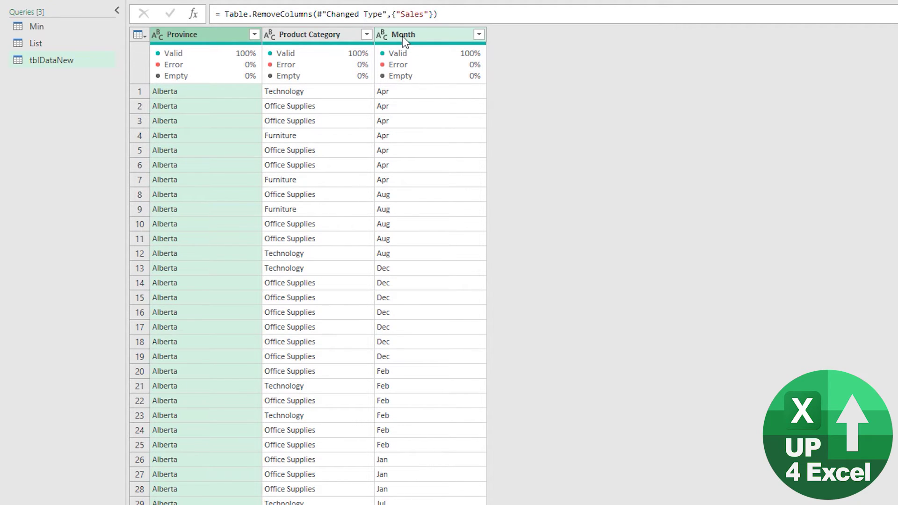
pyautogui.keyDown('shift'); pyautogui.click(402, 36); pyautogui.keyUp('shift')
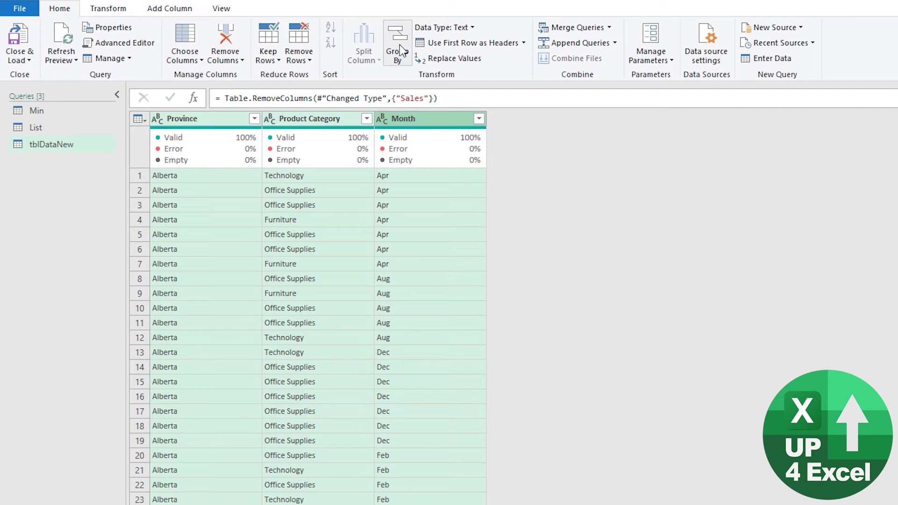
# Group rows by Province, Product Category and Month, then delete the resulting Count column.
pyautogui.click(402, 51)
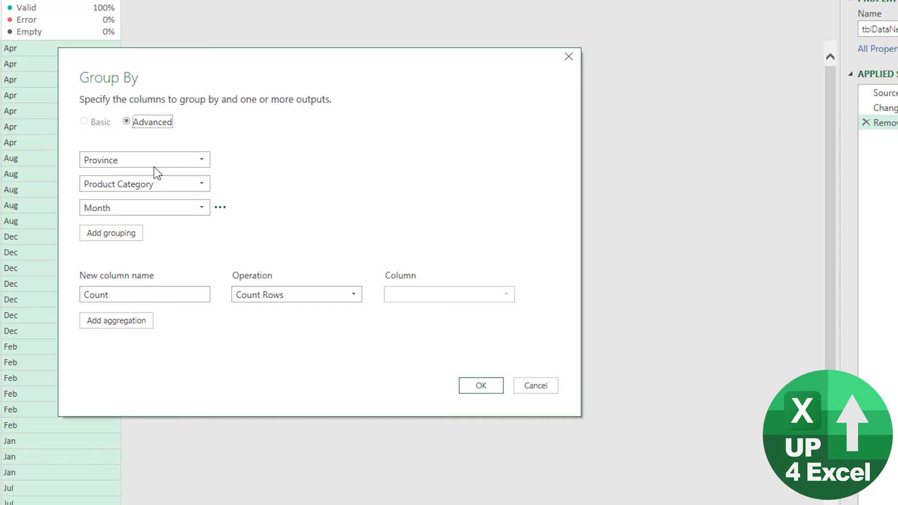
pyautogui.click(458, 382)
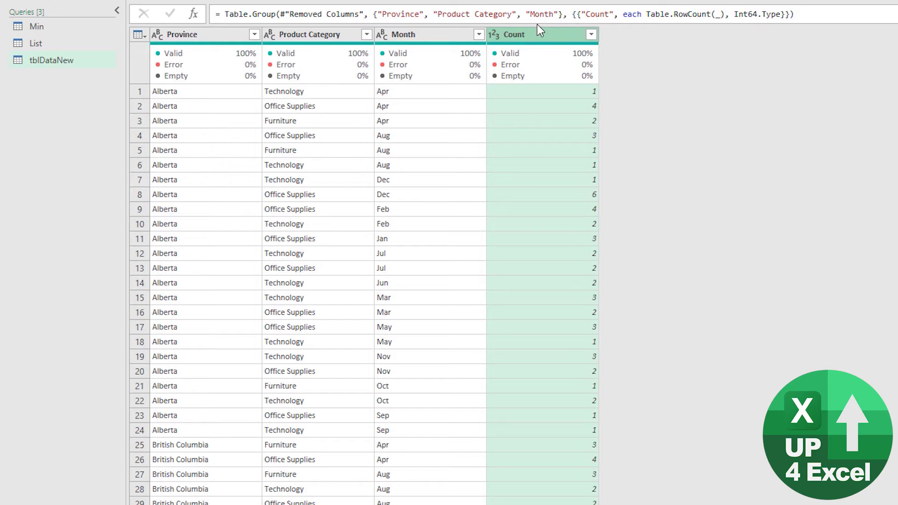
pyautogui.press('Delete')
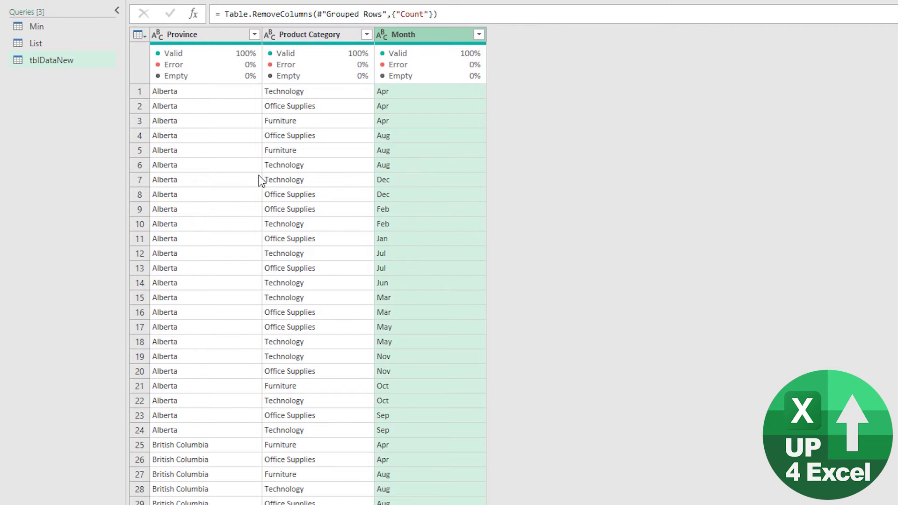
pyautogui.click(259, 180)
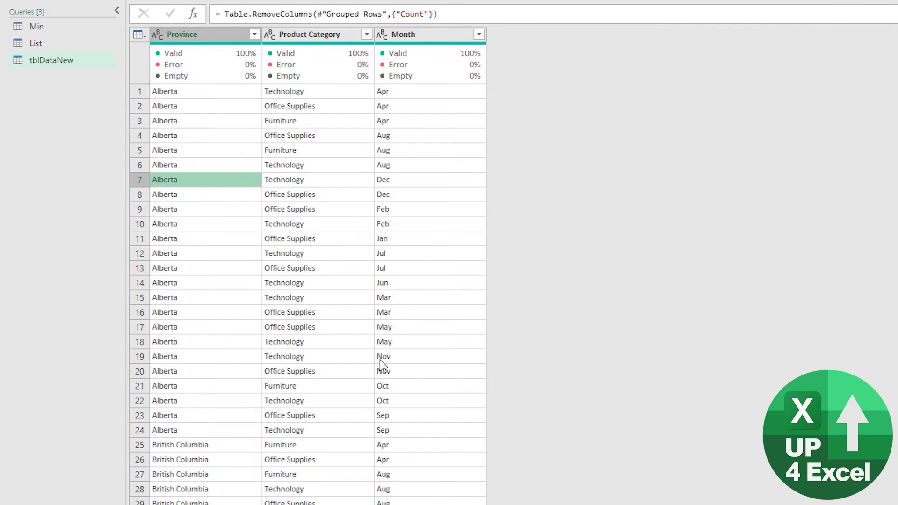
# Group by Province and Product Category with an All Rows column named x.
pyautogui.click(235, 36)
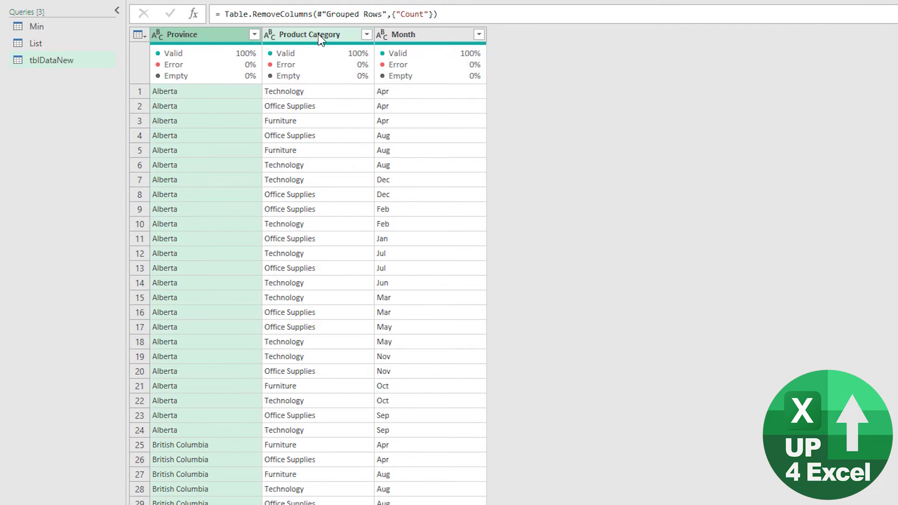
pyautogui.keyDown('ctrl'); pyautogui.click(315, 34); pyautogui.keyUp('ctrl')
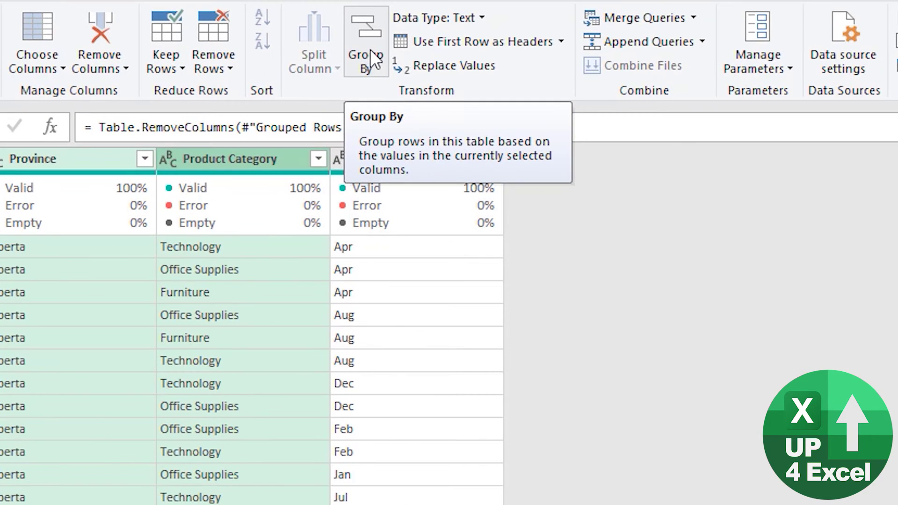
pyautogui.click(369, 49)
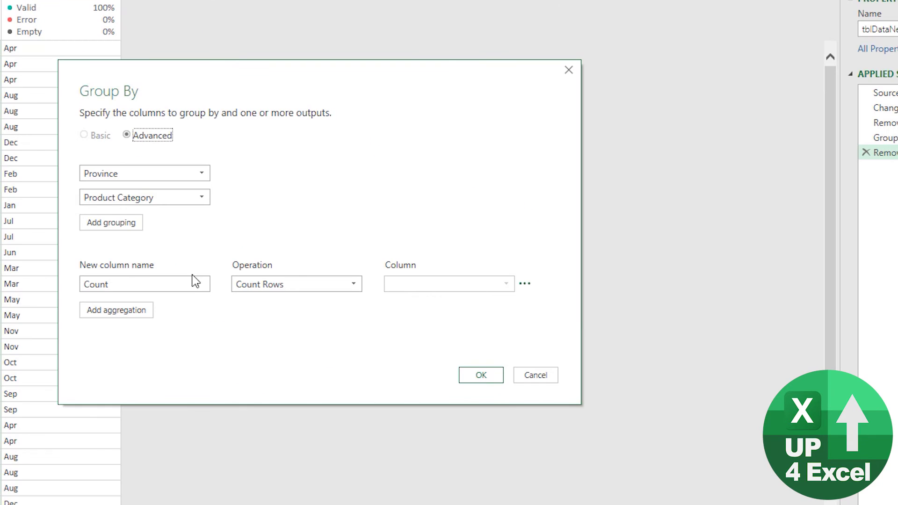
pyautogui.moveTo(145, 284)
pyautogui.click(160, 285)
pyautogui.doubleClick(160, 284)
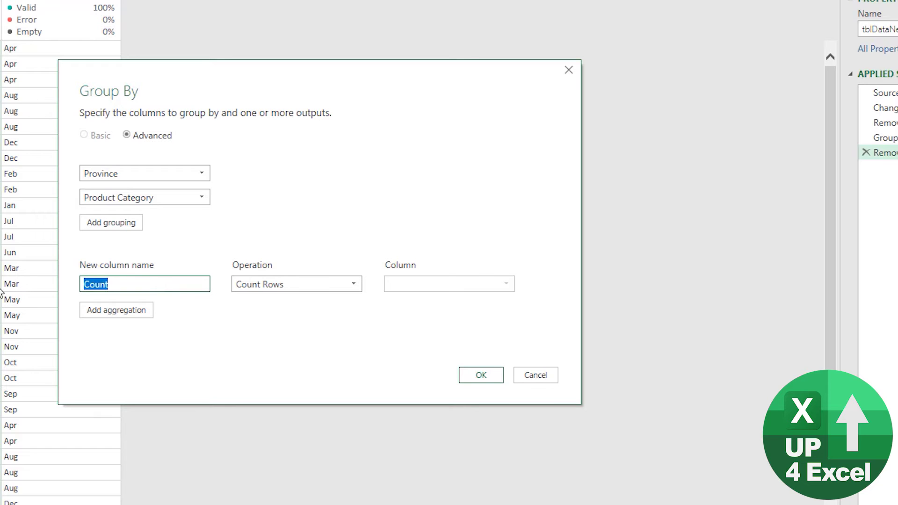
pyautogui.write('x')
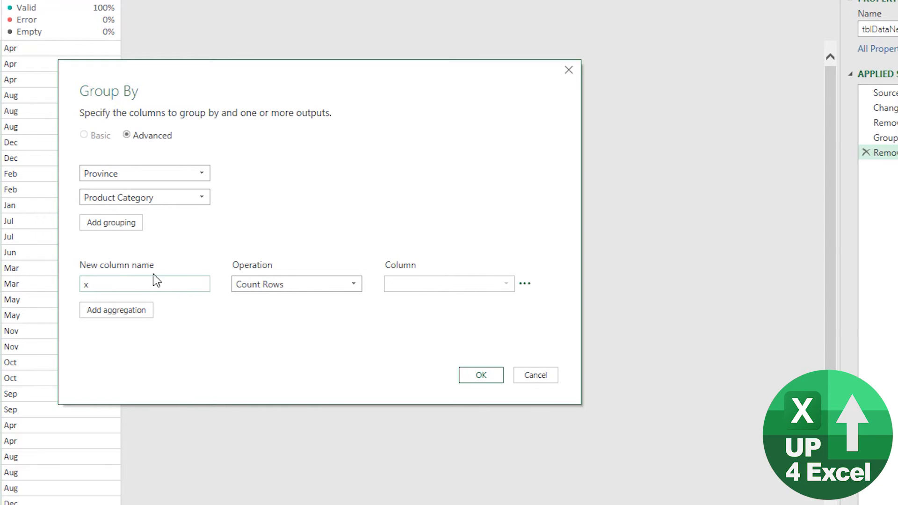
pyautogui.click(333, 278)
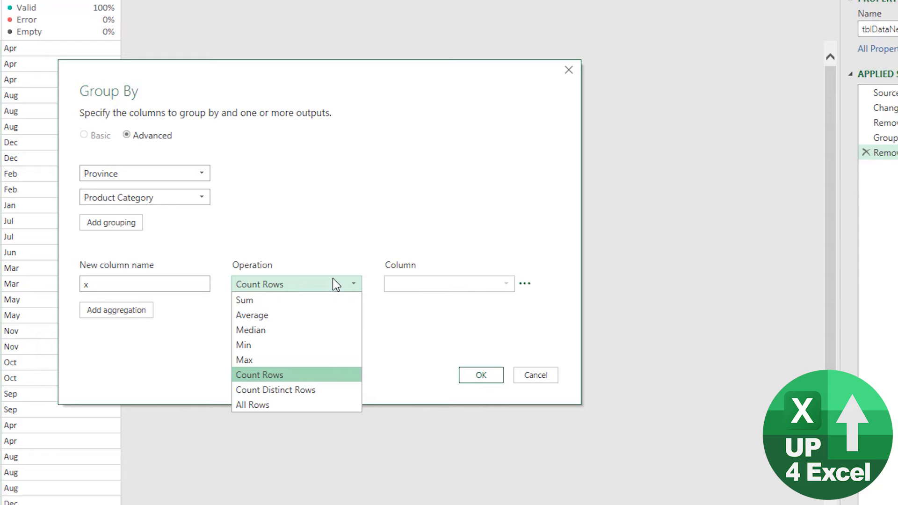
pyautogui.click(287, 405)
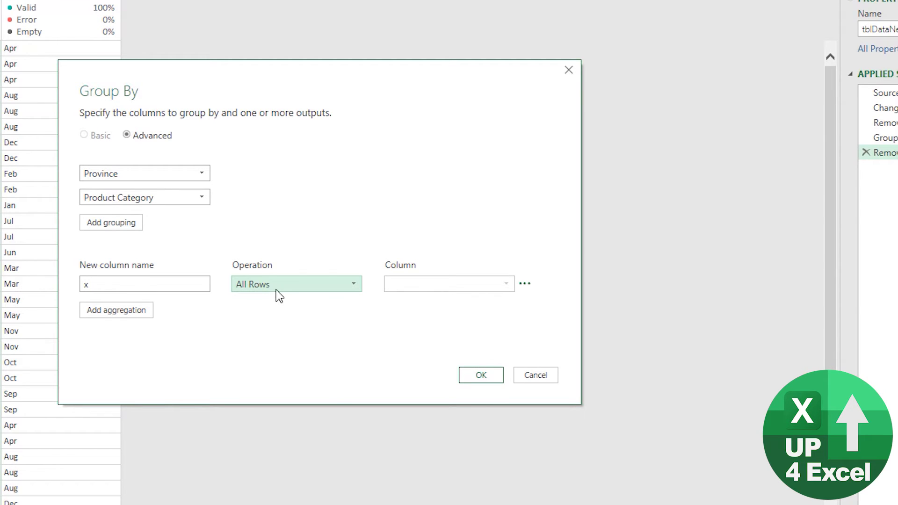
pyautogui.moveTo(144, 197)
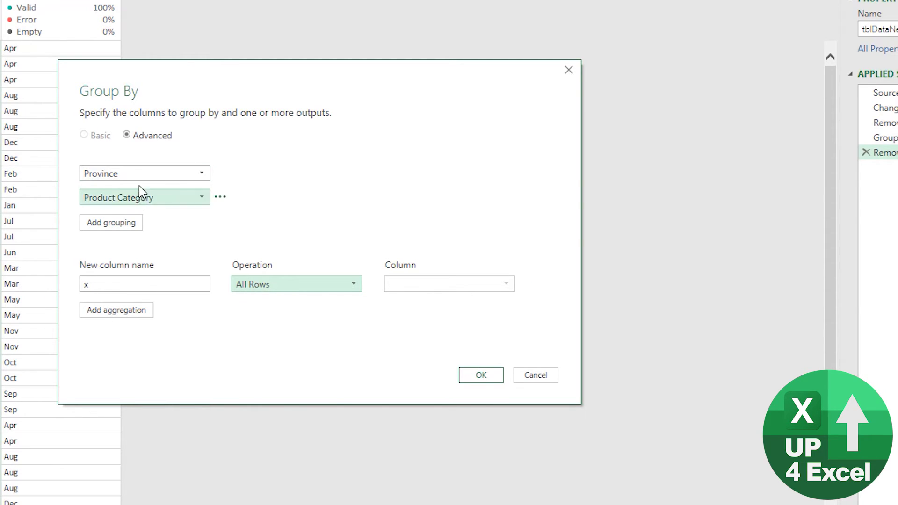
pyautogui.click(480, 379)
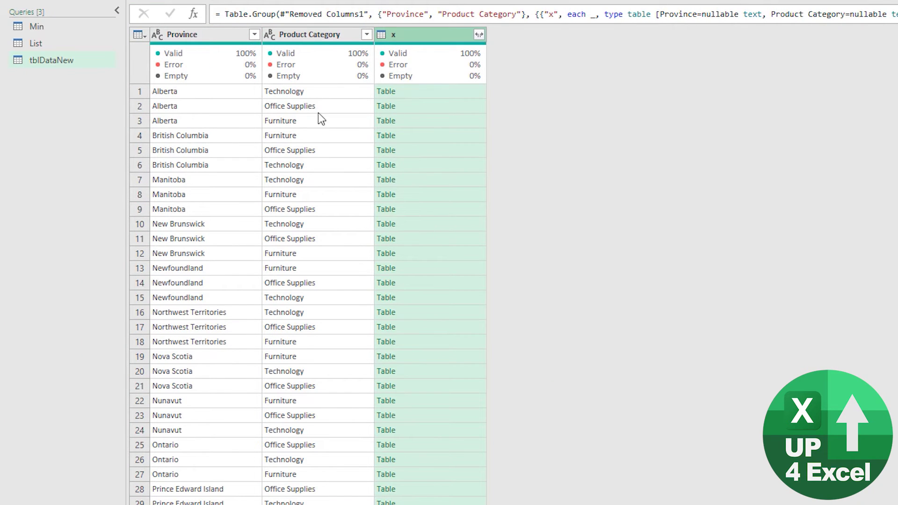
pyautogui.click(231, 94)
pyautogui.click(298, 95)
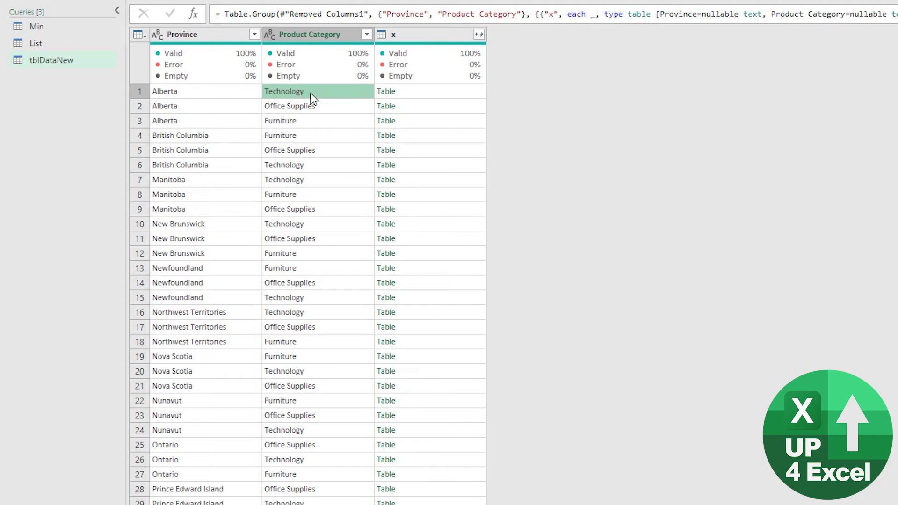
pyautogui.click(419, 96)
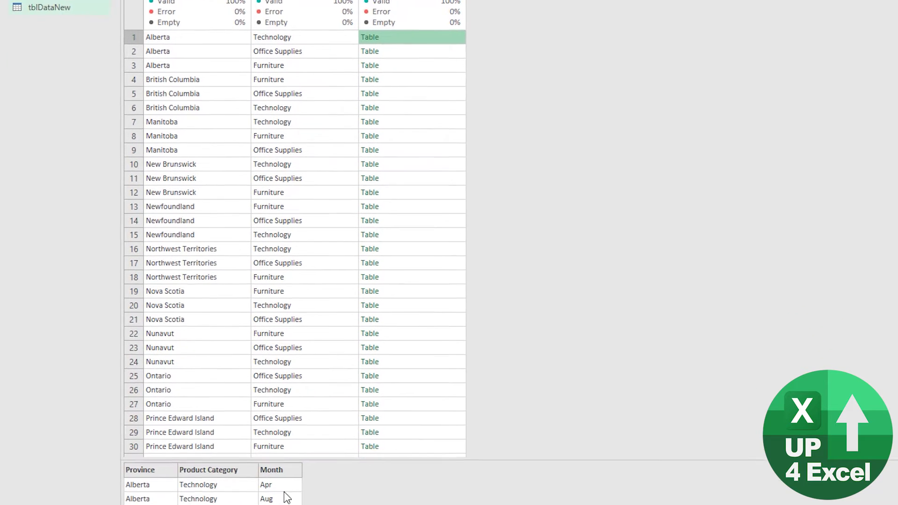
pyautogui.scroll(-1, 144, 462)
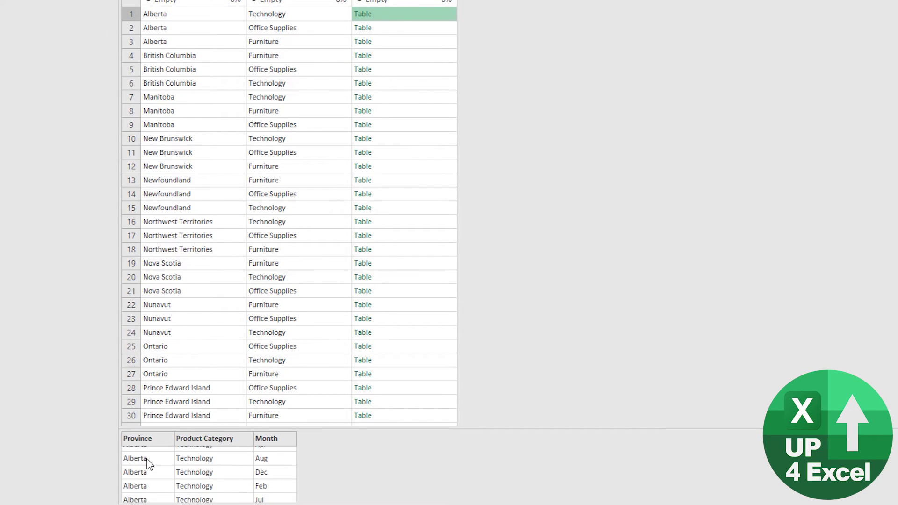
pyautogui.scroll(-1, 149, 466)
pyautogui.scroll(-1, 150, 468)
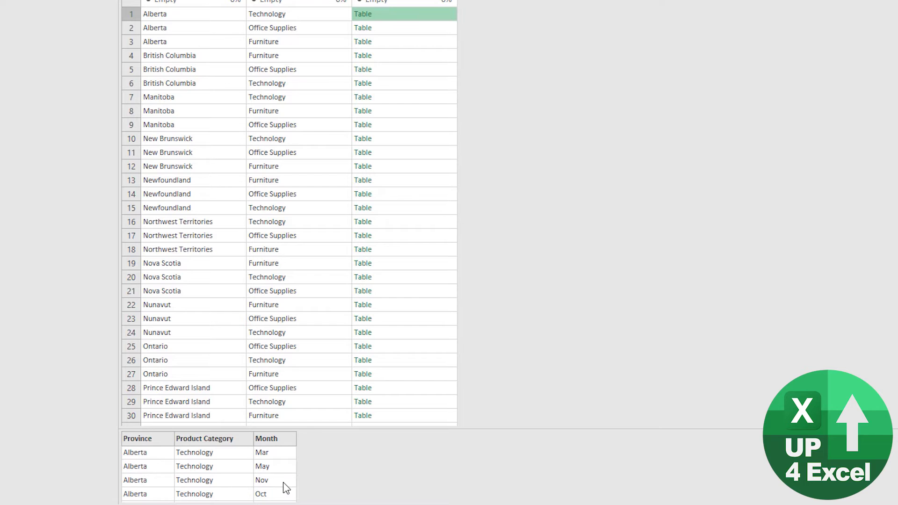
pyautogui.scroll(-1, 275, 470)
pyautogui.scroll(3, 278, 477)
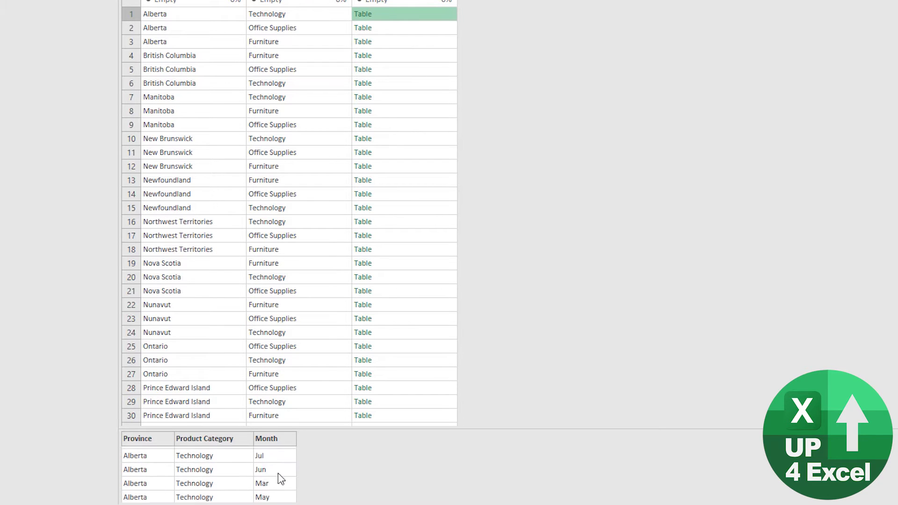
pyautogui.scroll(3, 278, 474)
pyautogui.click(370, 32)
pyautogui.click(386, 44)
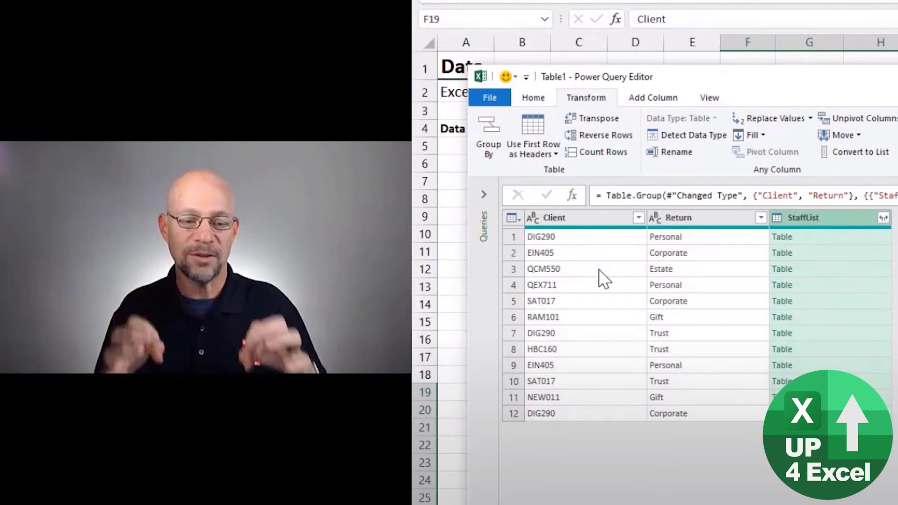
pyautogui.hotkey('alt', 'Tab')
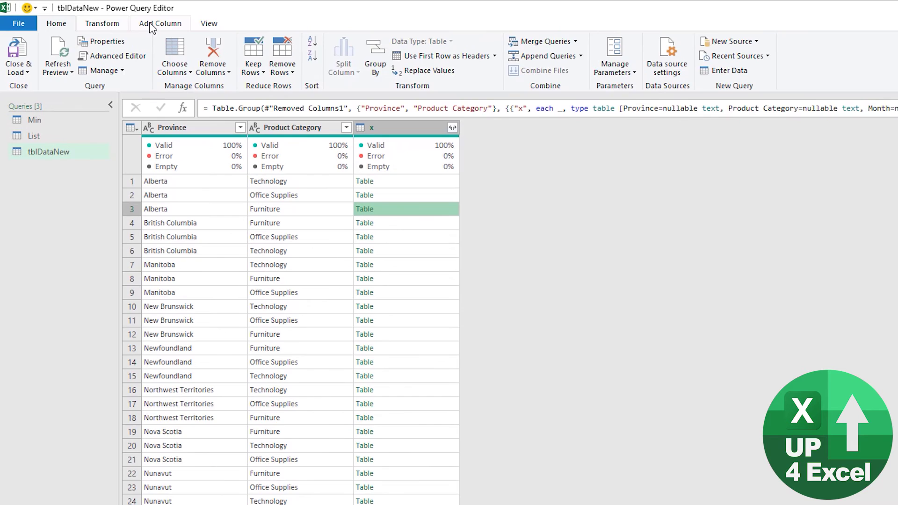
# Start a custom column with the formula Table.Column([x],"Month") to pull each nested table's months.
pyautogui.click(150, 28)
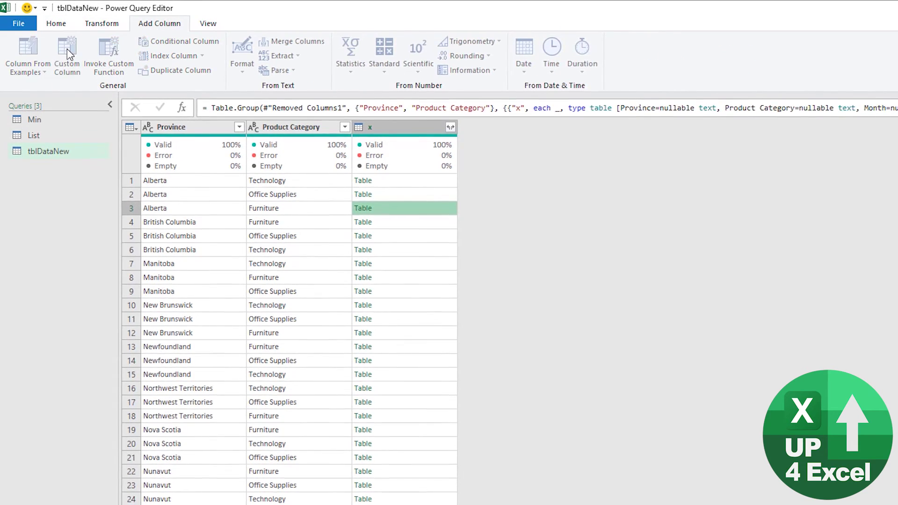
pyautogui.click(67, 48)
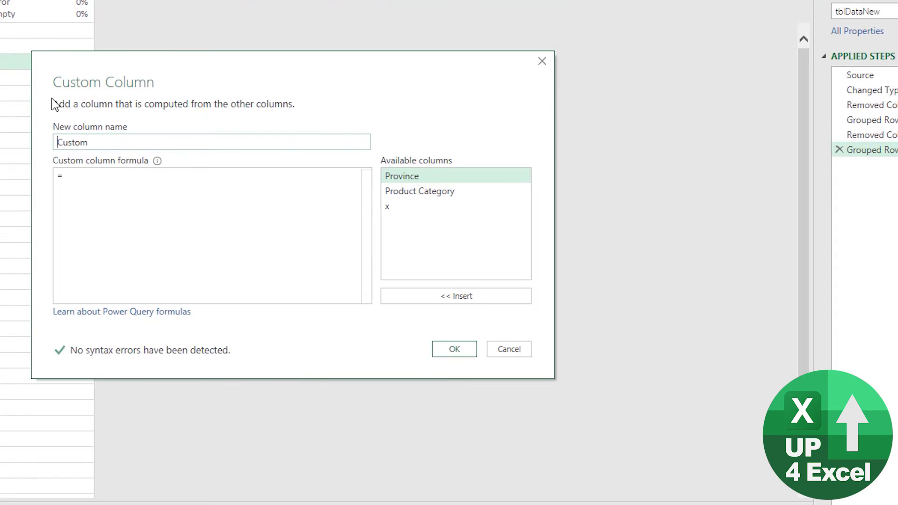
pyautogui.click(109, 144)
pyautogui.hotkey('shift', 'Home')
pyautogui.write('y')
pyautogui.click(164, 190)
pyautogui.write('ta')
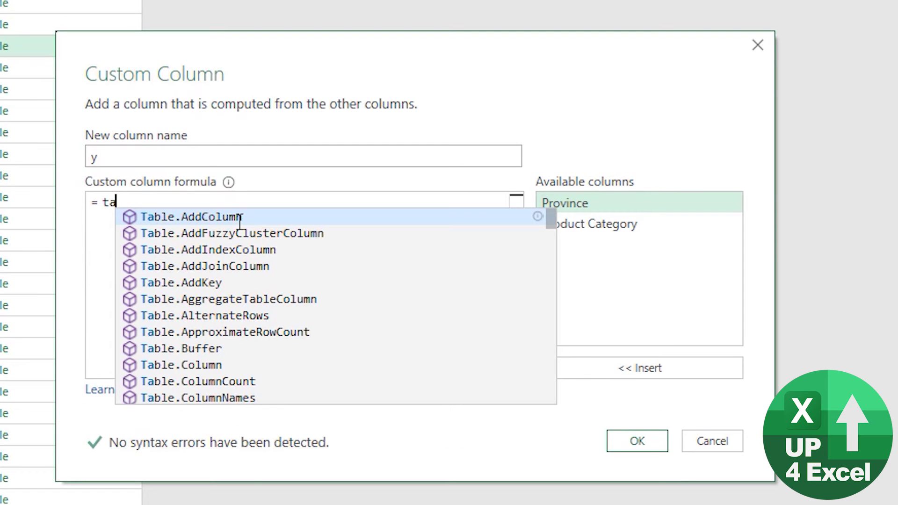
pyautogui.write('ble')
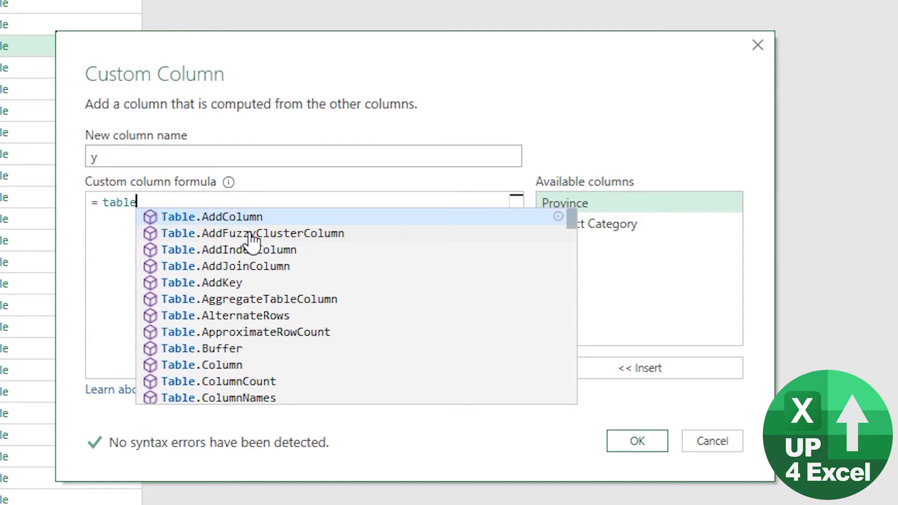
pyautogui.write('.col')
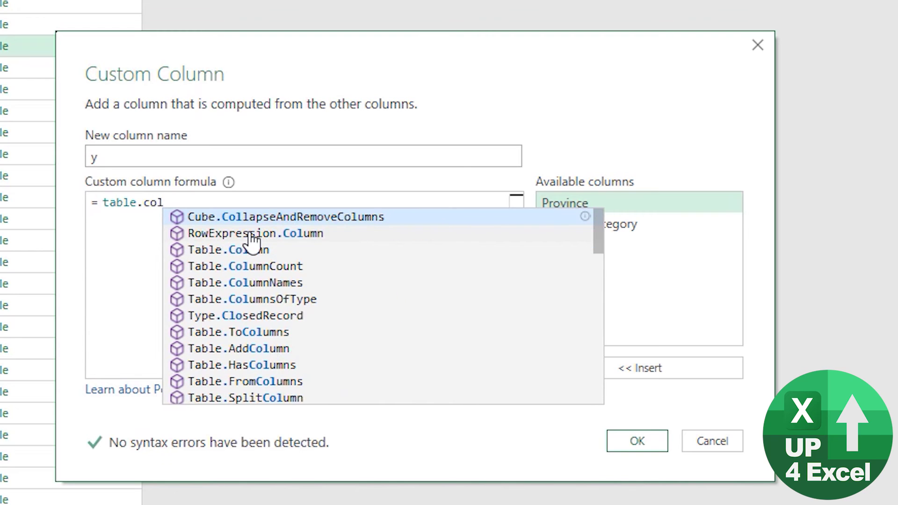
pyautogui.click(267, 250)
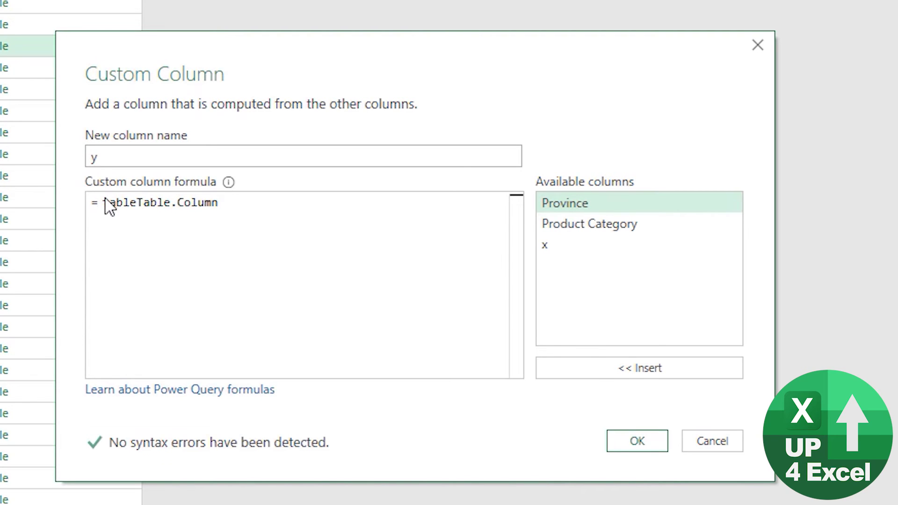
pyautogui.moveTo(143, 203); pyautogui.dragTo(103, 203)
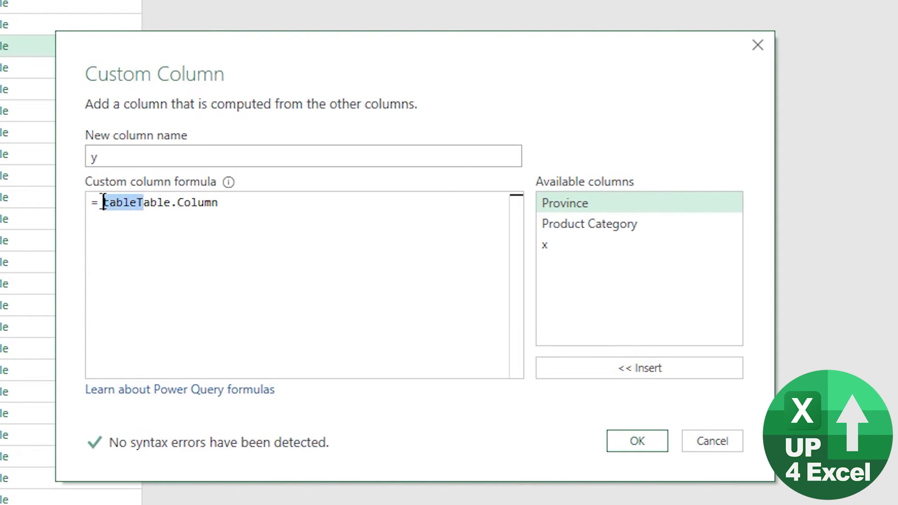
pyautogui.press('BackSpace')
pyautogui.click(219, 205)
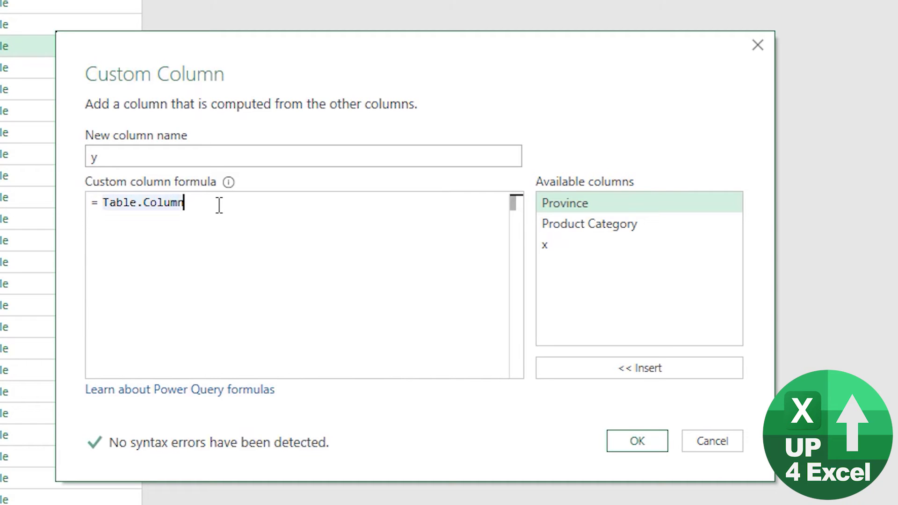
pyautogui.write('(')
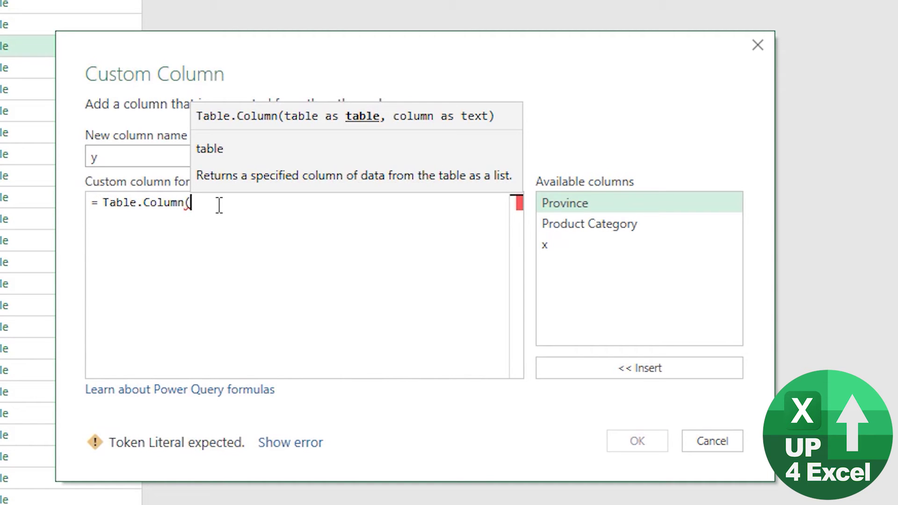
pyautogui.doubleClick(571, 246)
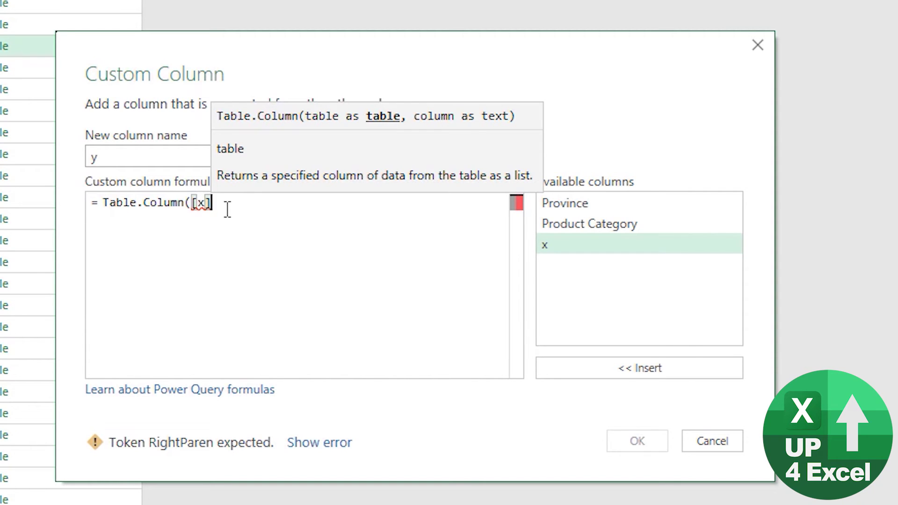
pyautogui.write(',')
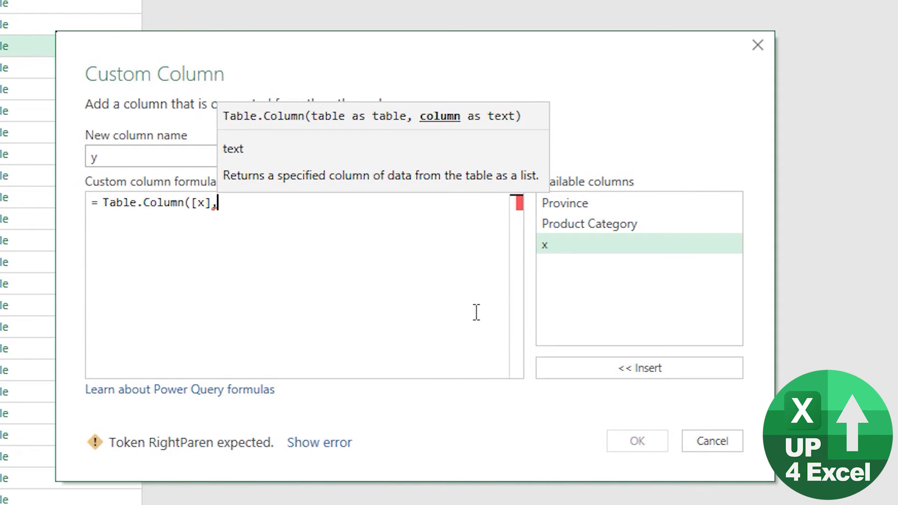
pyautogui.write('"Month"')
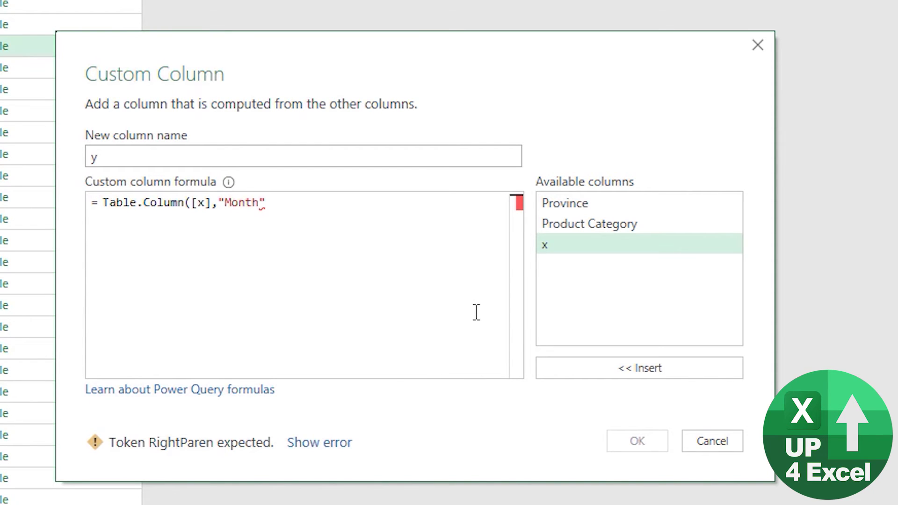
pyautogui.write(')')
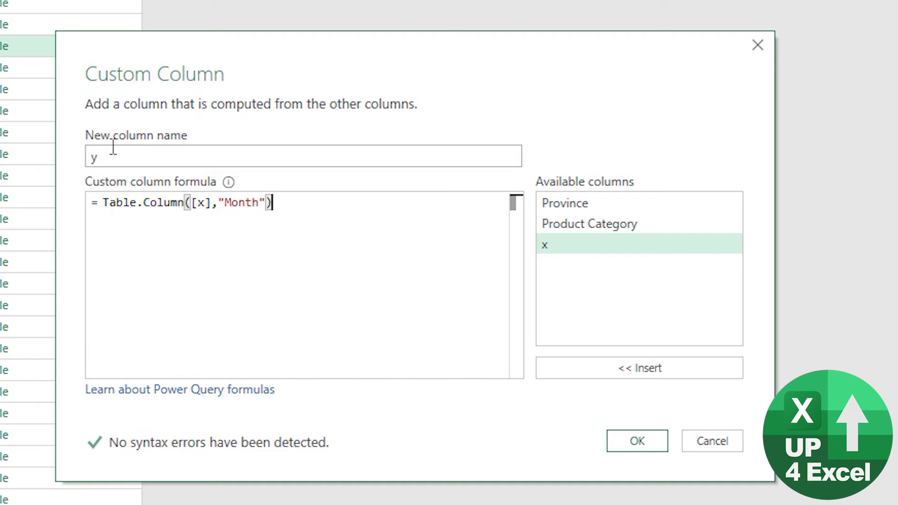
# Name the new column Months and add it as a list column for every group.
pyautogui.click(125, 158)
pyautogui.doubleClick(124, 157)
pyautogui.write('Mo')
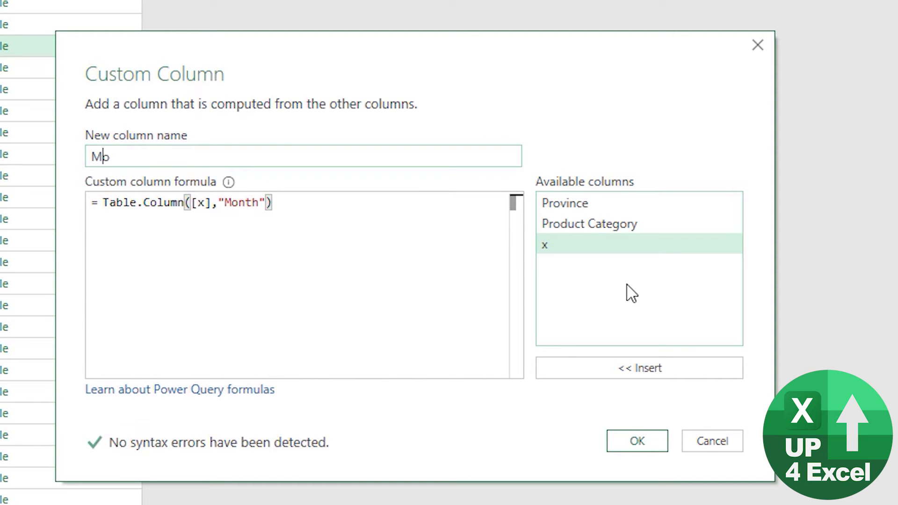
pyautogui.write('nths')
pyautogui.click(637, 440)
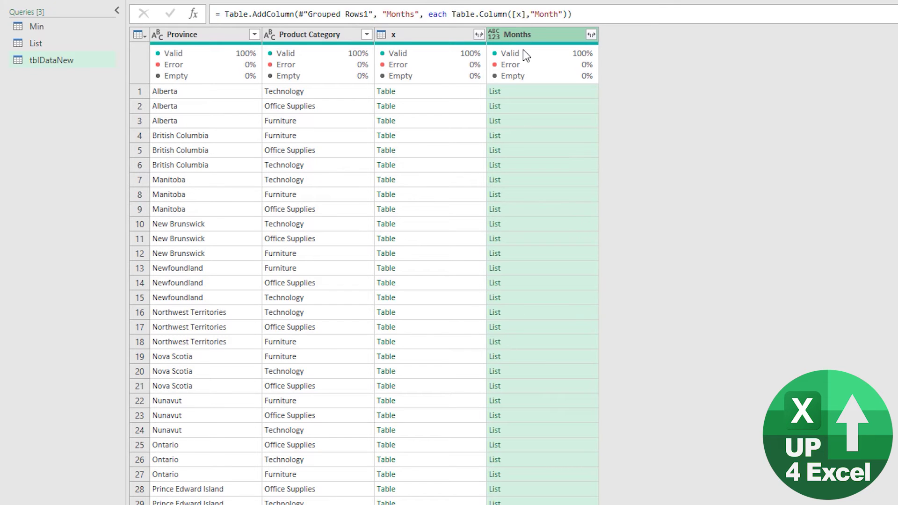
# Preview a nested table and its month list, then delete the x column leaving Province, Product Category and Months.
pyautogui.click(407, 139)
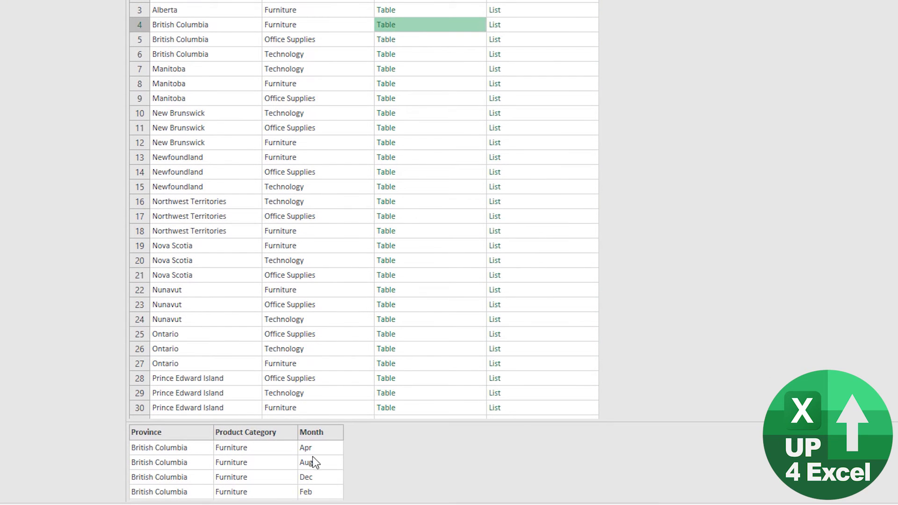
pyautogui.click(537, 24)
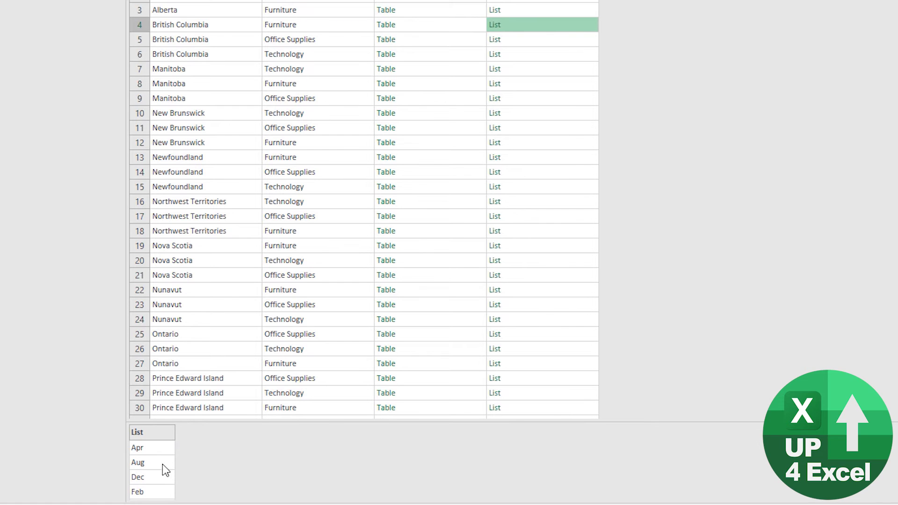
pyautogui.click(464, 25)
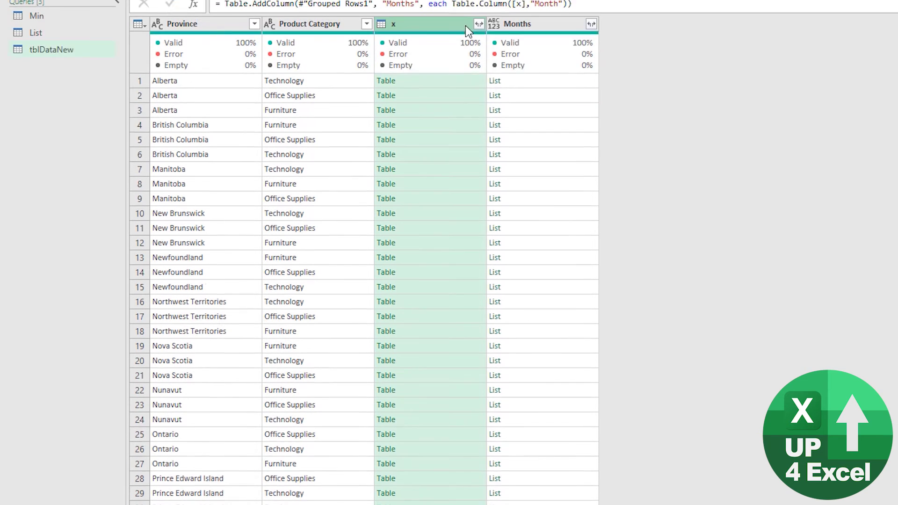
pyautogui.press('Delete')
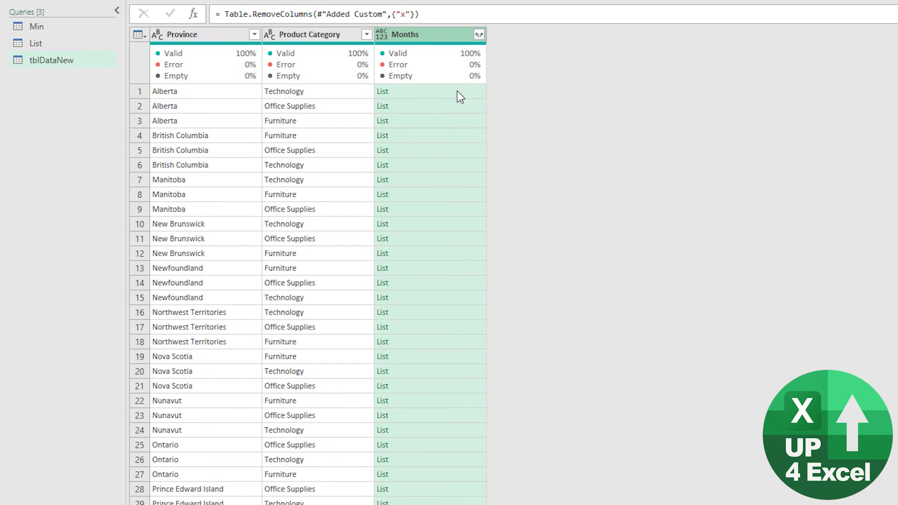
pyautogui.click(479, 35)
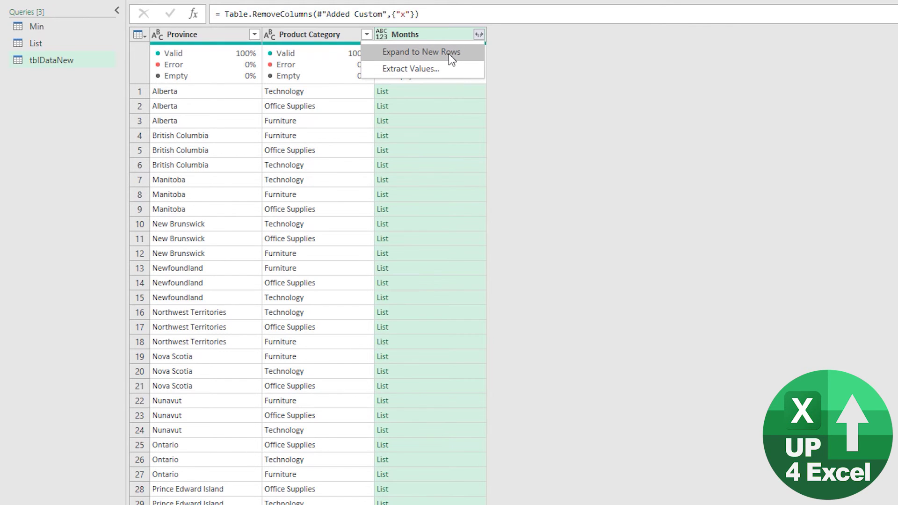
# Extract each Months list as comma-delimited text such as Apr,Aug,Oct.
pyautogui.click(432, 69)
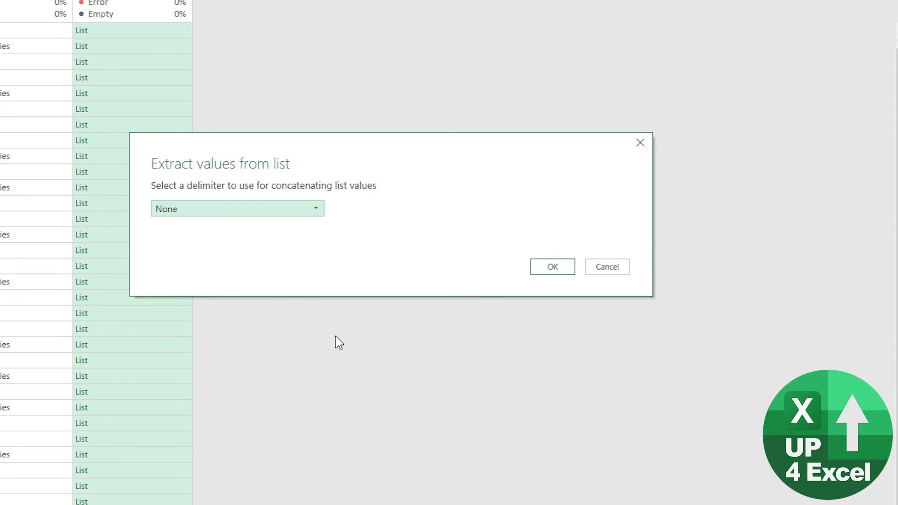
pyautogui.click(306, 212)
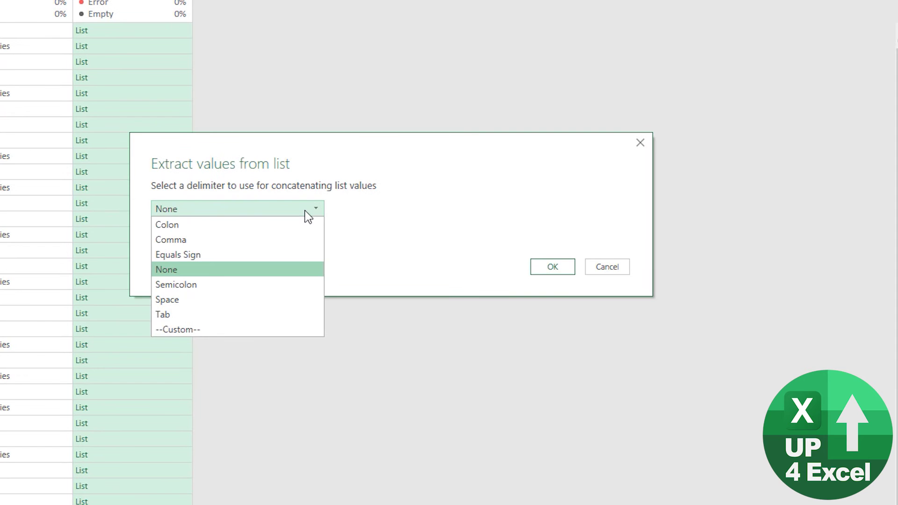
pyautogui.click(221, 239)
pyautogui.click(246, 206)
pyautogui.click(280, 209)
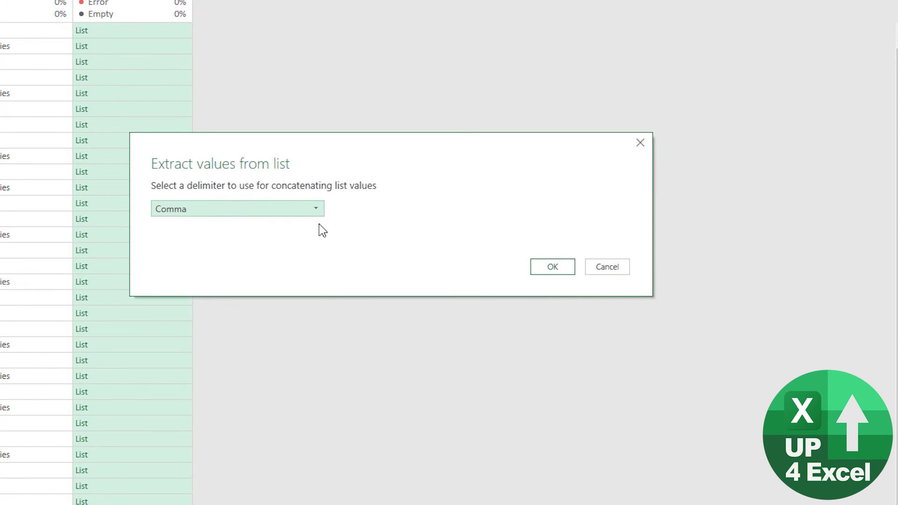
pyautogui.click(552, 267)
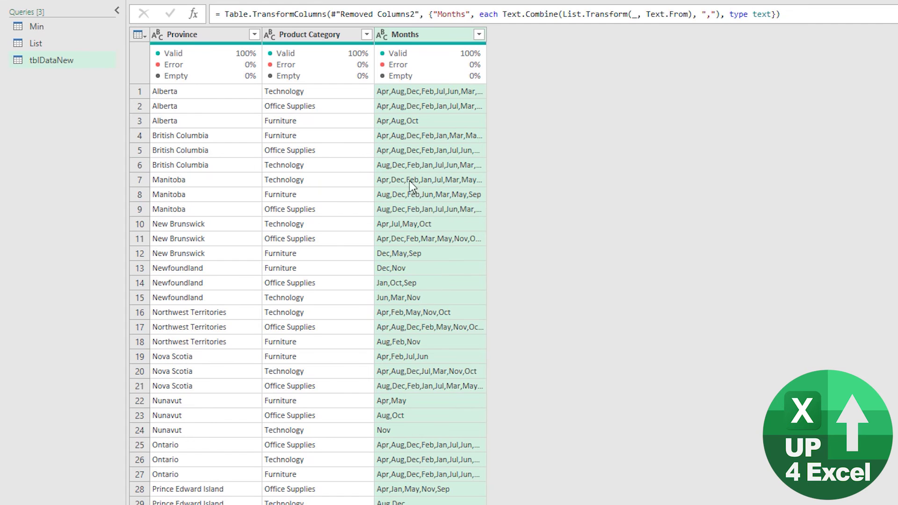
# Widen the Months column to show the joined text and review several rows' values.
pyautogui.moveTo(486, 34); pyautogui.dragTo(664, 28)
pyautogui.click(465, 168)
pyautogui.click(461, 197)
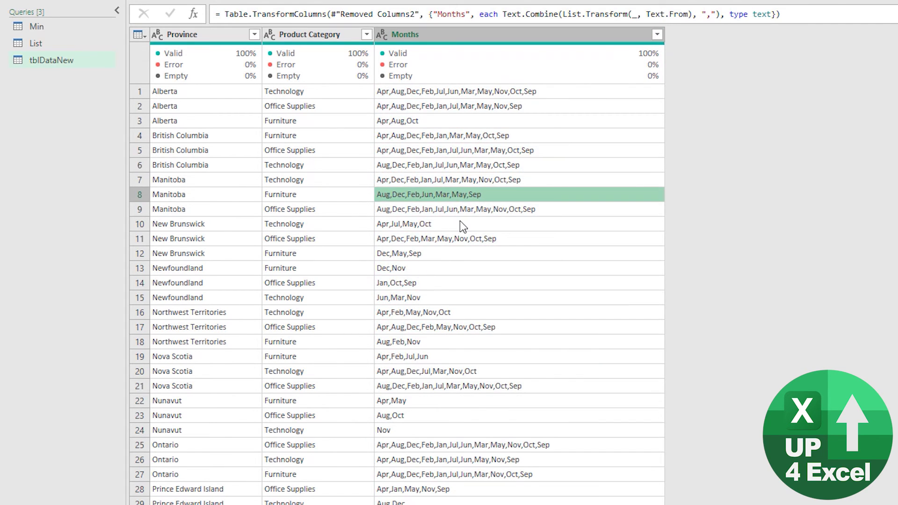
pyautogui.click(460, 225)
pyautogui.click(434, 252)
pyautogui.click(280, 226)
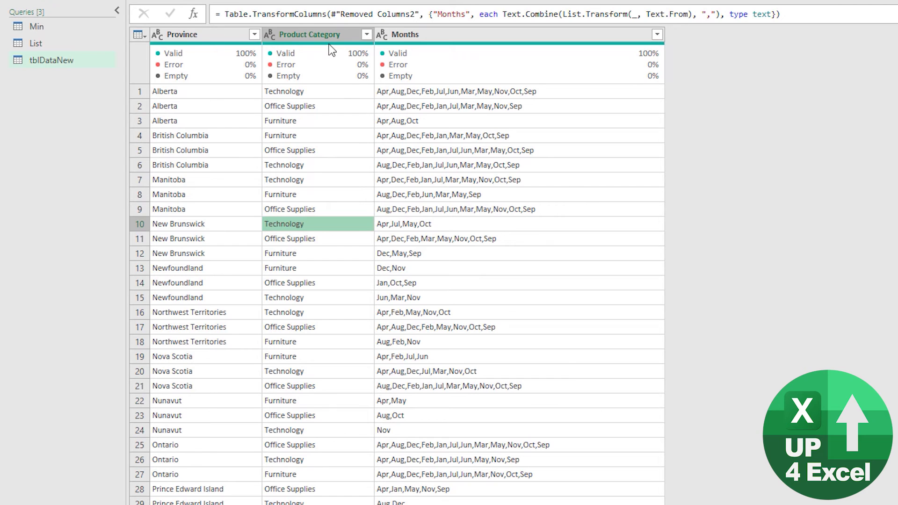
pyautogui.click(331, 35)
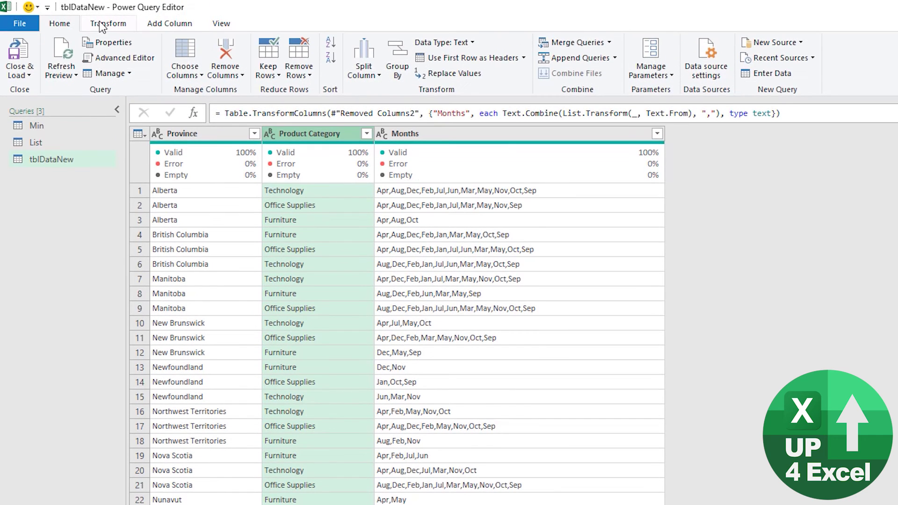
# Pivot Product Category with Months as values and Minimum aggregation into Technology, Office Supplies and Furniture columns.
pyautogui.click(105, 23)
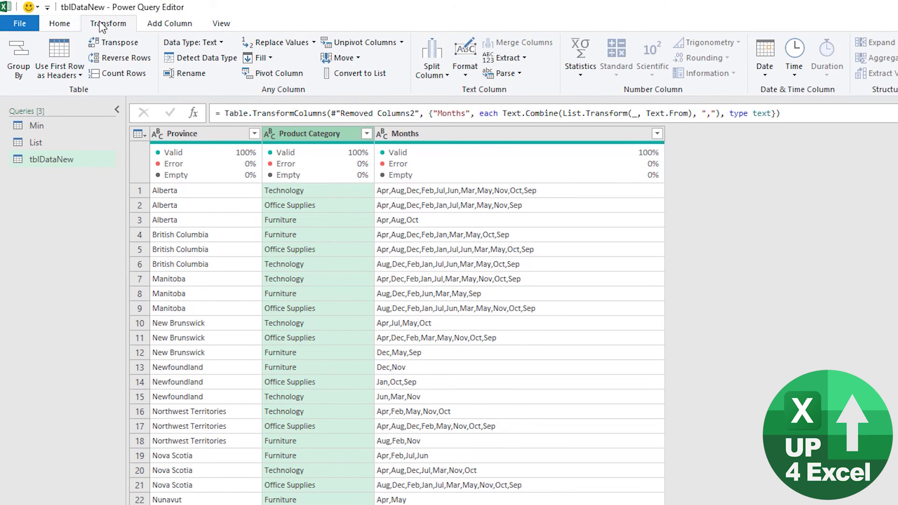
pyautogui.click(276, 75)
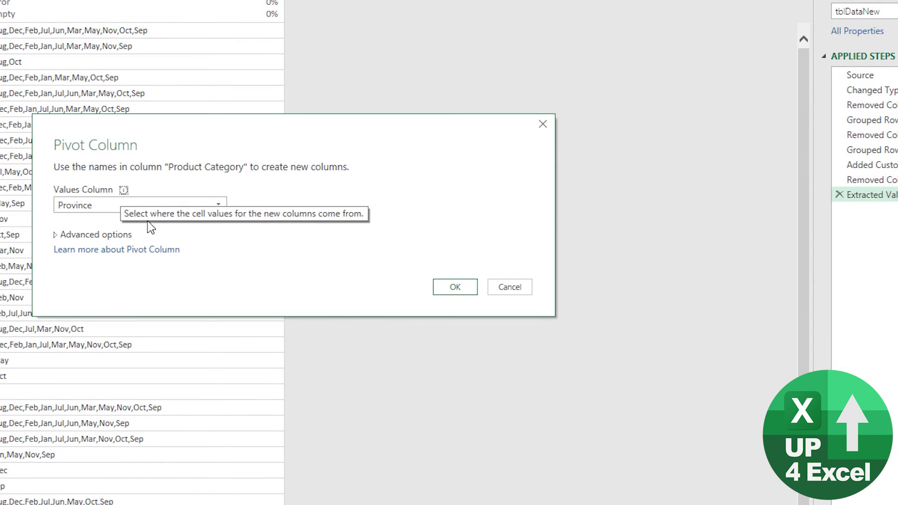
pyautogui.click(80, 205)
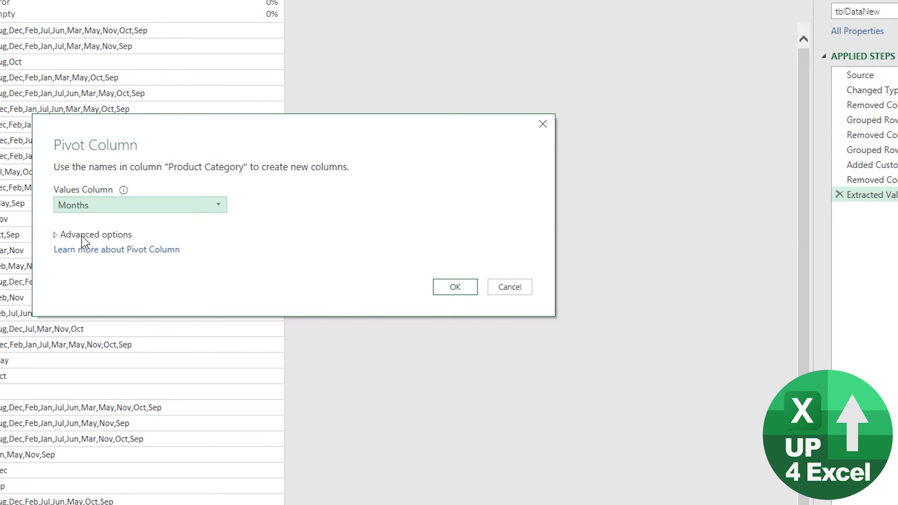
pyautogui.click(93, 237)
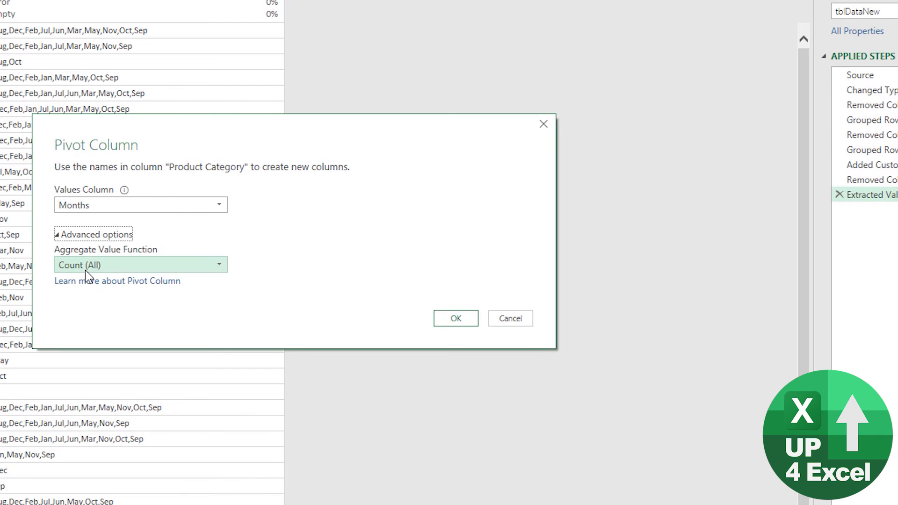
pyautogui.click(85, 266)
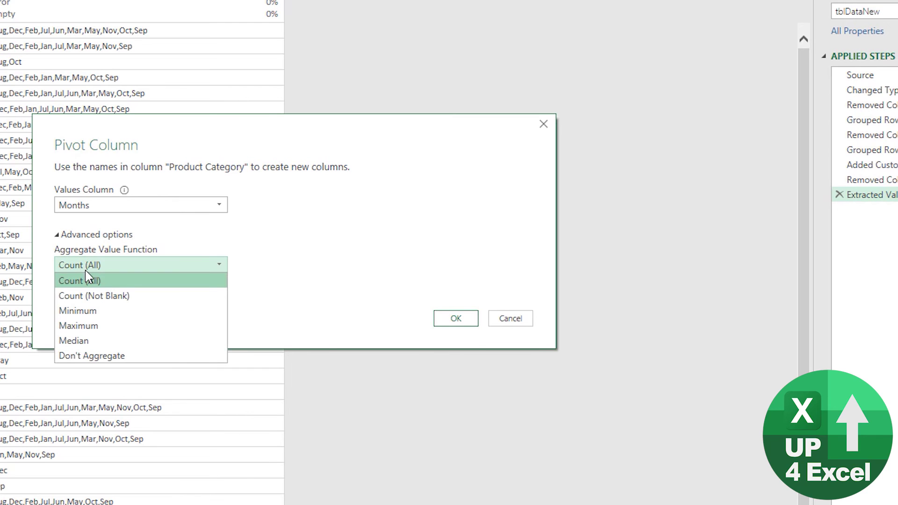
pyautogui.click(108, 315)
pyautogui.click(128, 267)
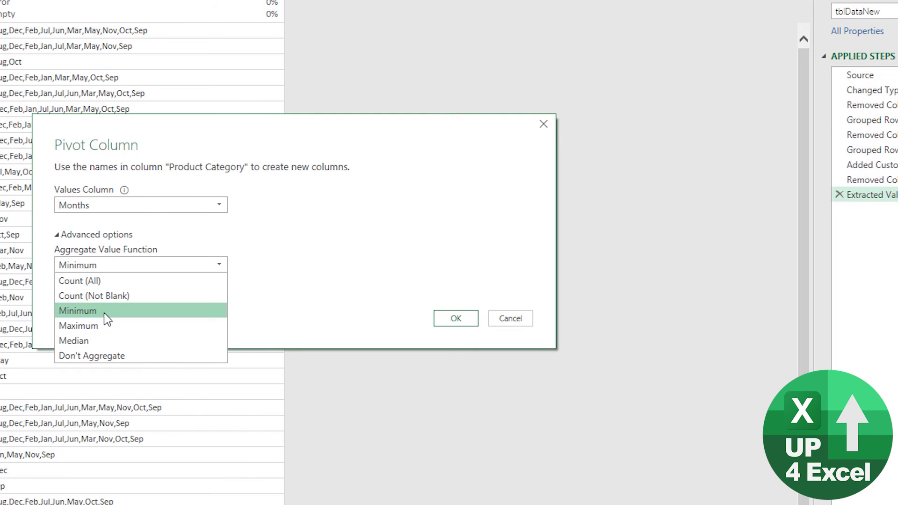
pyautogui.click(103, 311)
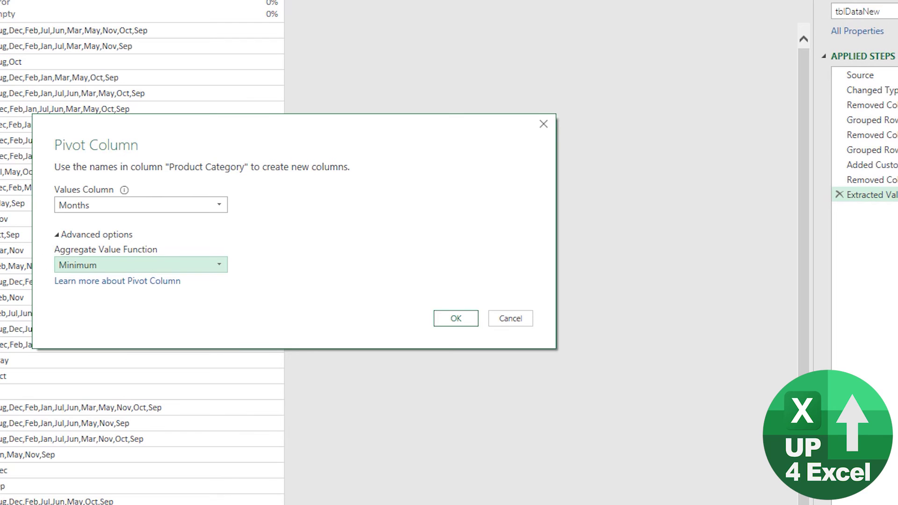
pyautogui.click(456, 320)
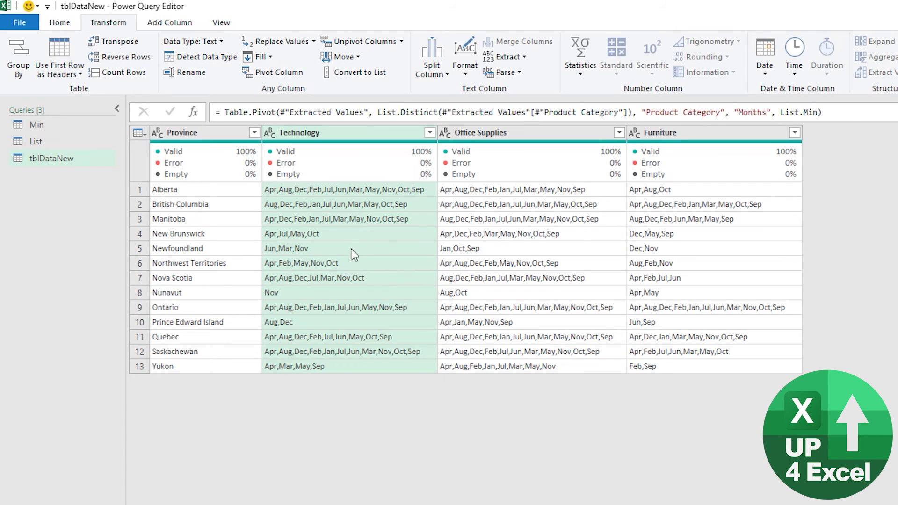
# Close & Load the query as a table on the existing Alt worksheet starting at cell G21.
pyautogui.click(59, 22)
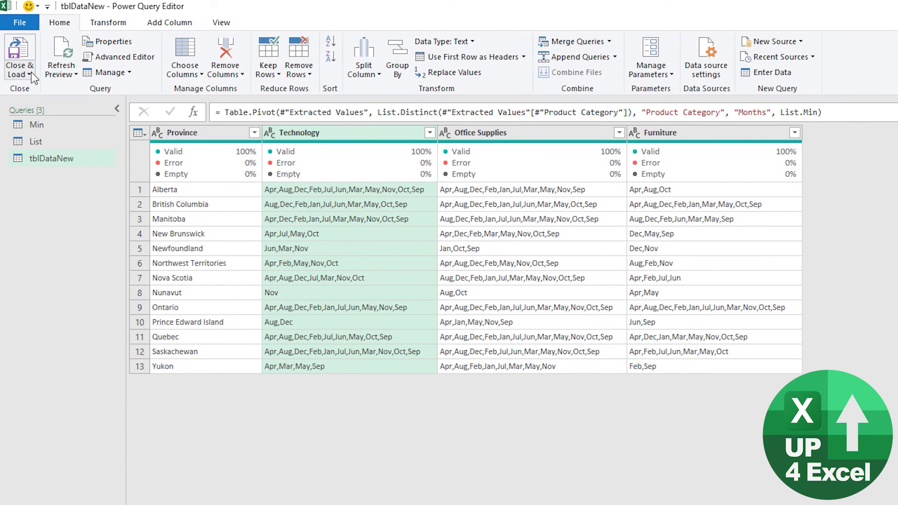
pyautogui.click(30, 74)
pyautogui.click(38, 103)
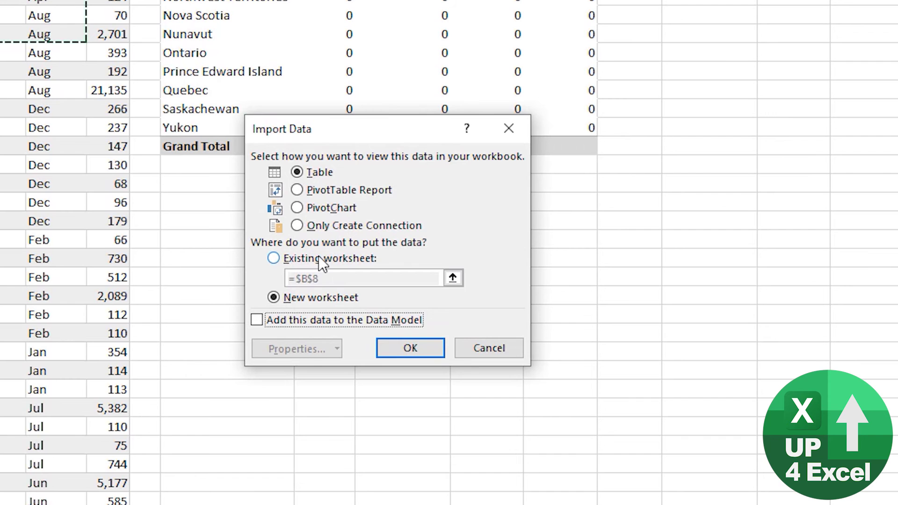
pyautogui.click(319, 256)
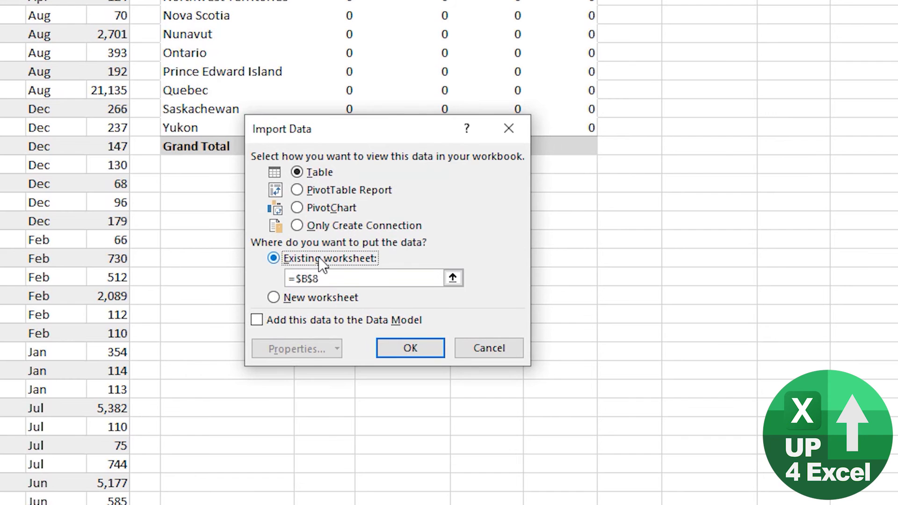
pyautogui.click(187, 215)
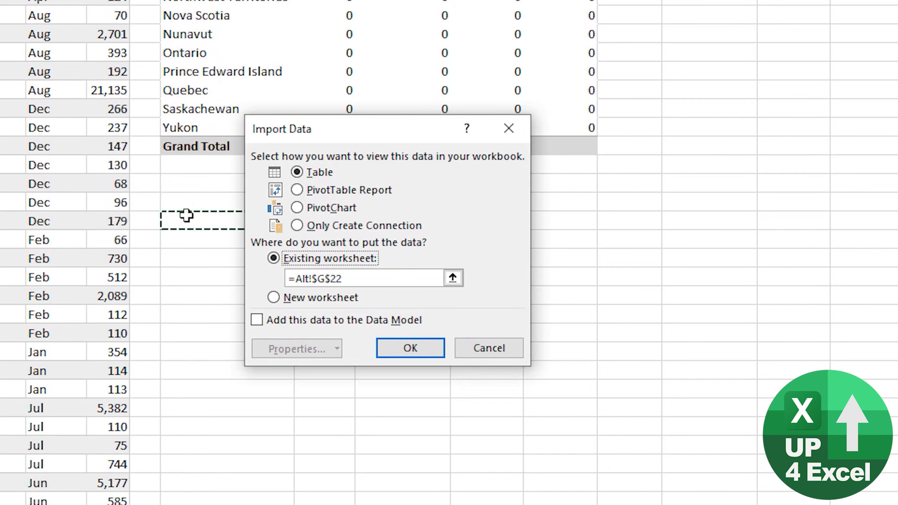
pyautogui.click(409, 351)
# Inspect the loaded months for British Columbia, Manitoba and Ontario Technology in the output table.
pyautogui.click(122, 319)
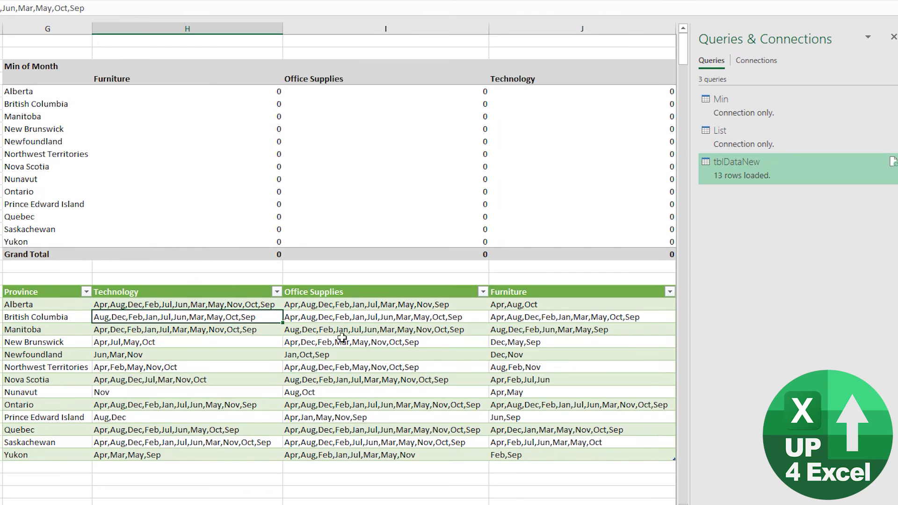
pyautogui.click(153, 382)
pyautogui.click(178, 329)
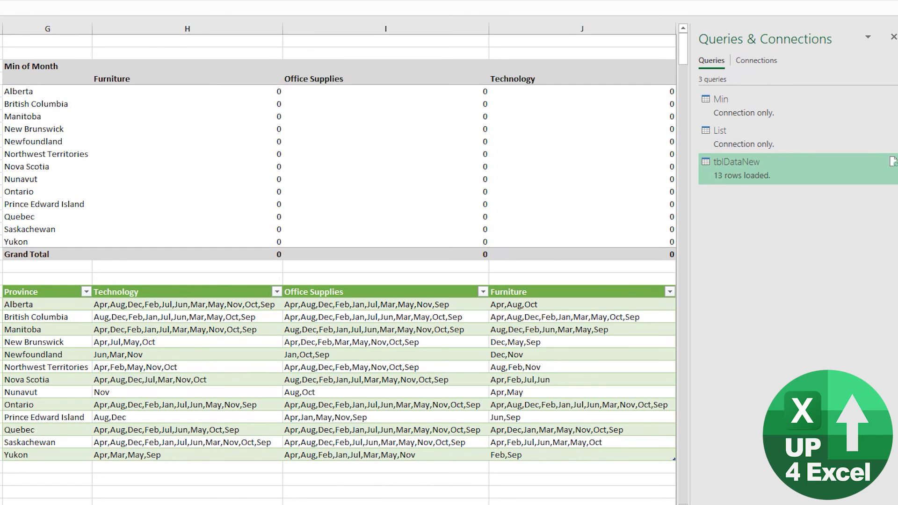
pyautogui.click(210, 329)
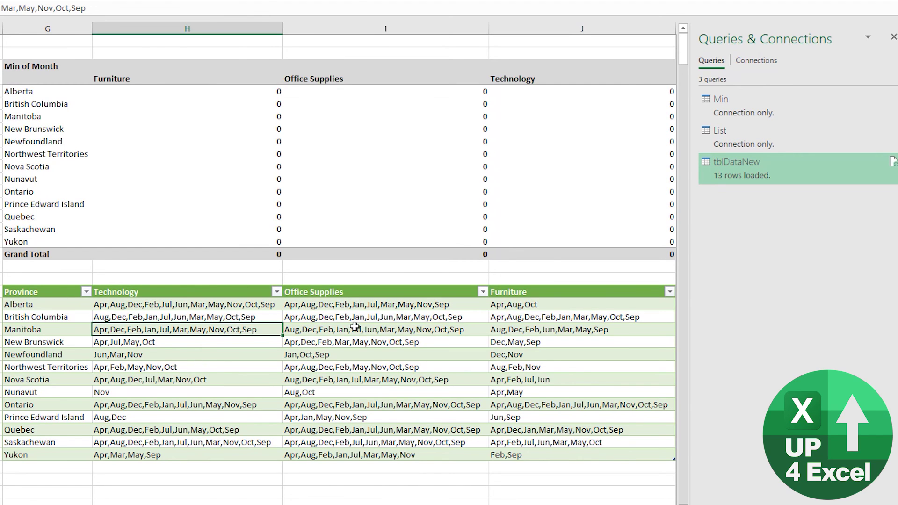
pyautogui.click(261, 384)
pyautogui.click(103, 407)
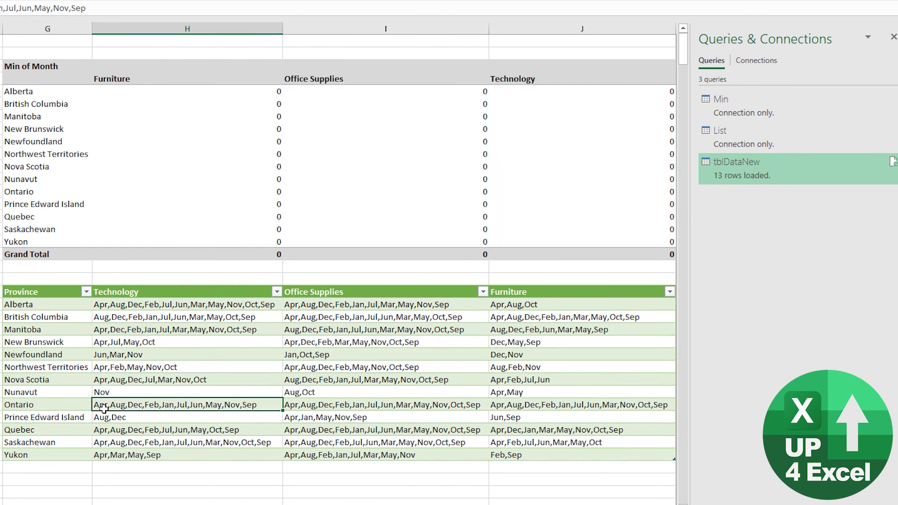
pyautogui.click(96, 326)
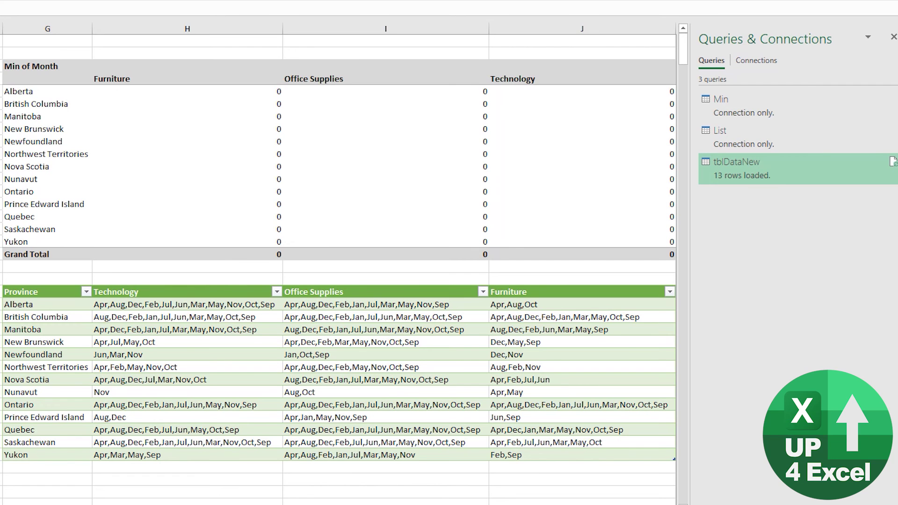
# Give the output table a grey banded table style instead of green.
pyautogui.click(133, 341)
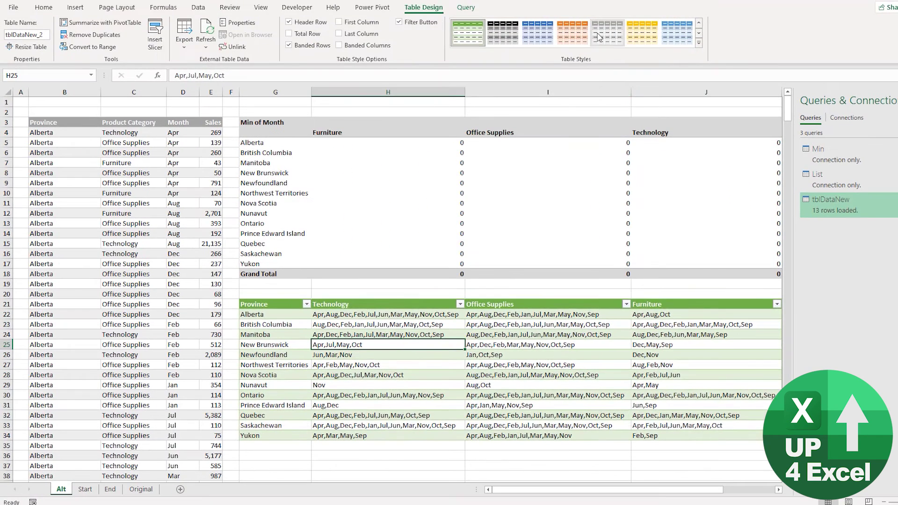
pyautogui.click(600, 35)
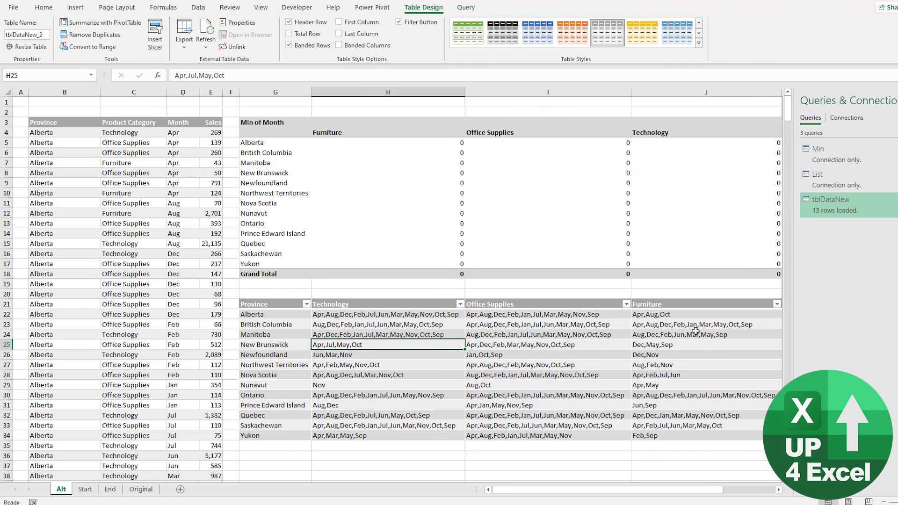
pyautogui.click(673, 316)
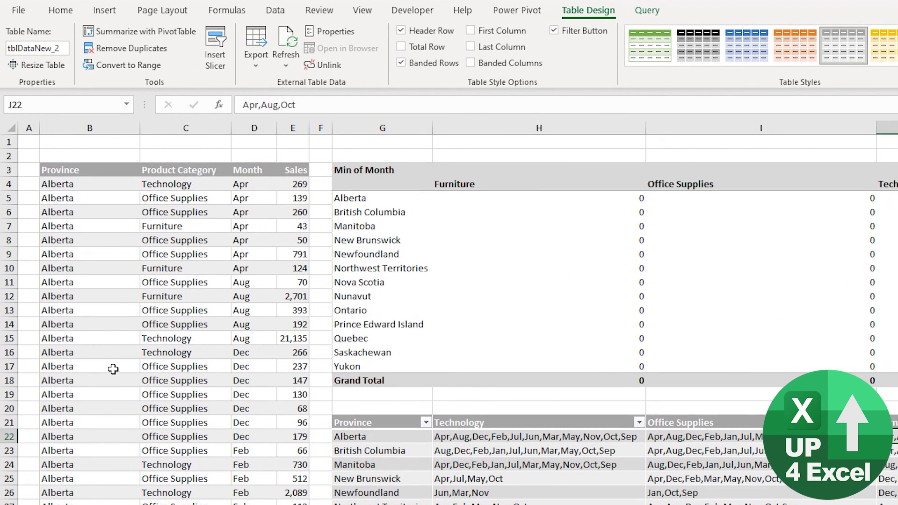
# Sort the source table ascending by Product Category so Furniture rows come first (Alt A S A).
pyautogui.click(166, 338)
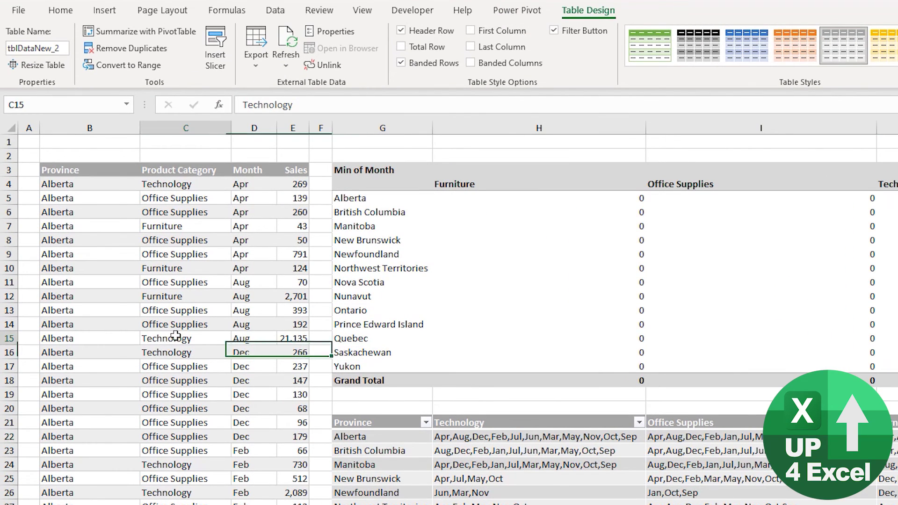
pyautogui.write('asa')
pyautogui.press('Escape')
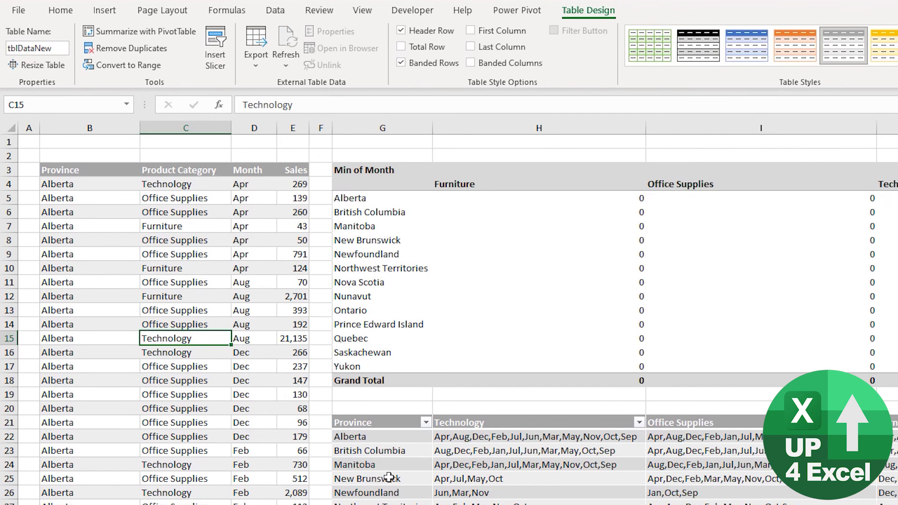
pyautogui.press('alt')
pyautogui.press('a')
pyautogui.press('s')
pyautogui.press('a')
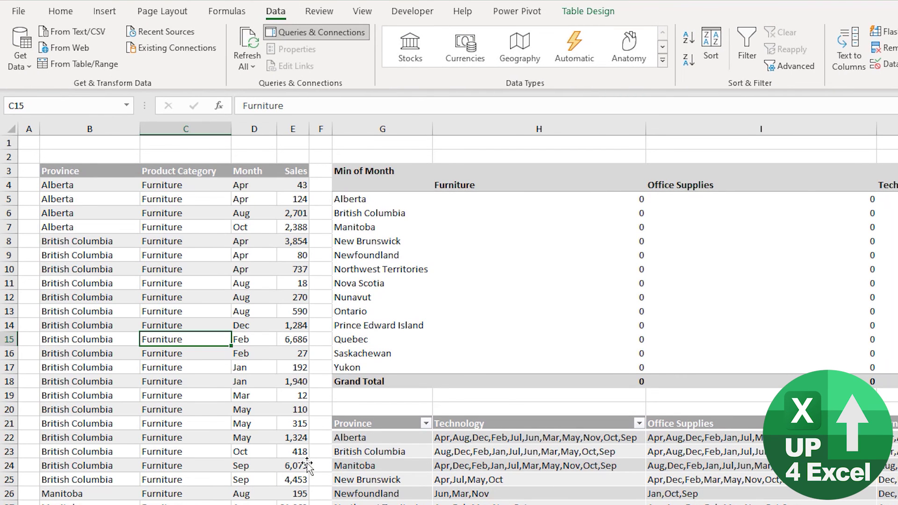
# Change Alberta's 2,701 Furniture sale to Dec and refresh so Alberta Furniture reads Apr,Dec,Oct.
pyautogui.click(244, 188)
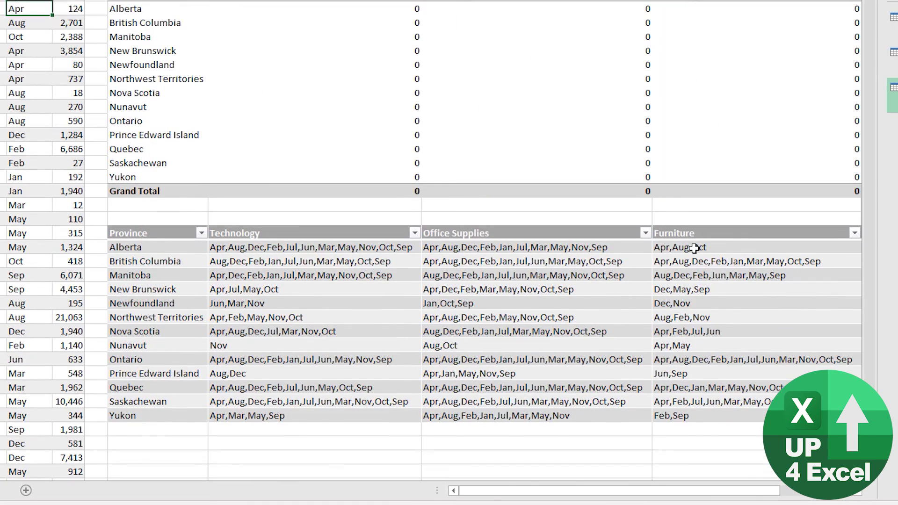
pyautogui.click(27, 35)
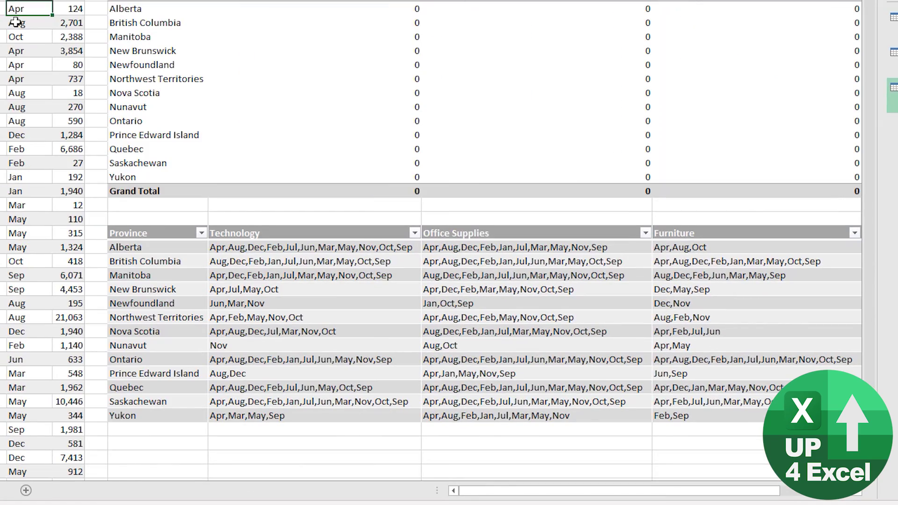
pyautogui.click(16, 23)
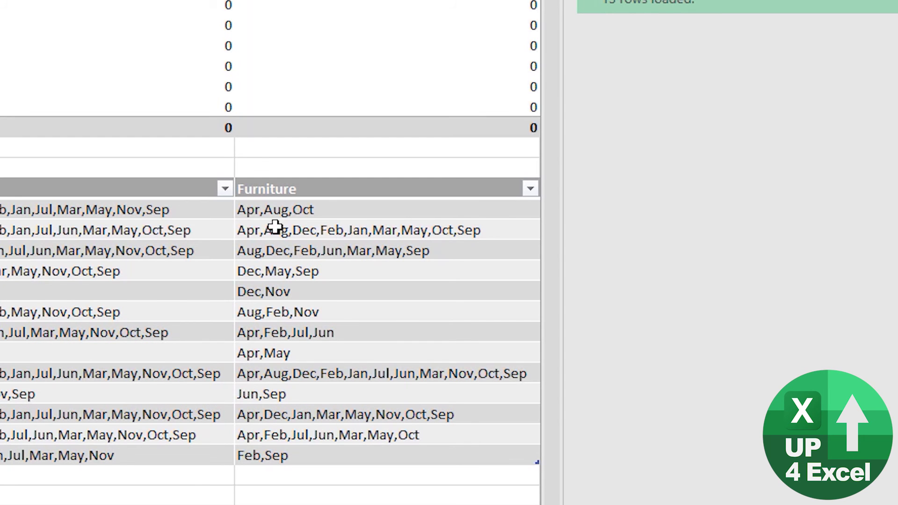
pyautogui.click(286, 211)
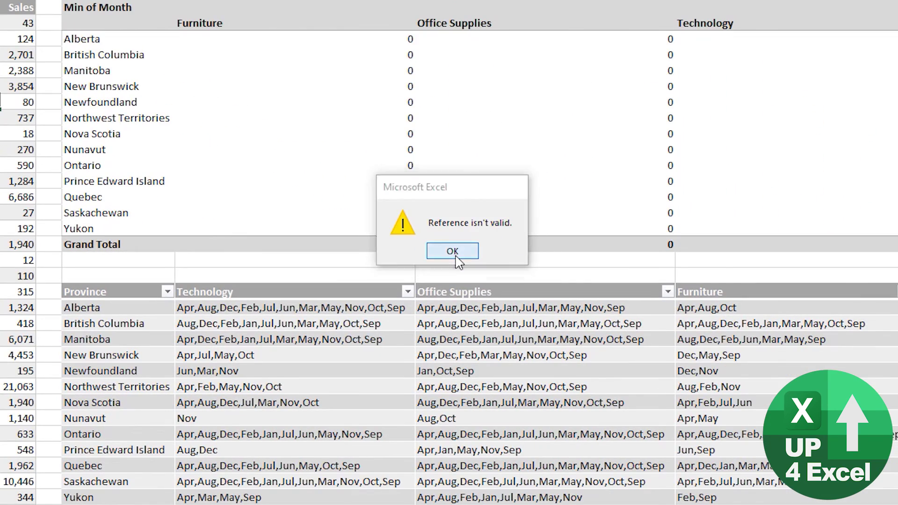
pyautogui.click(451, 251)
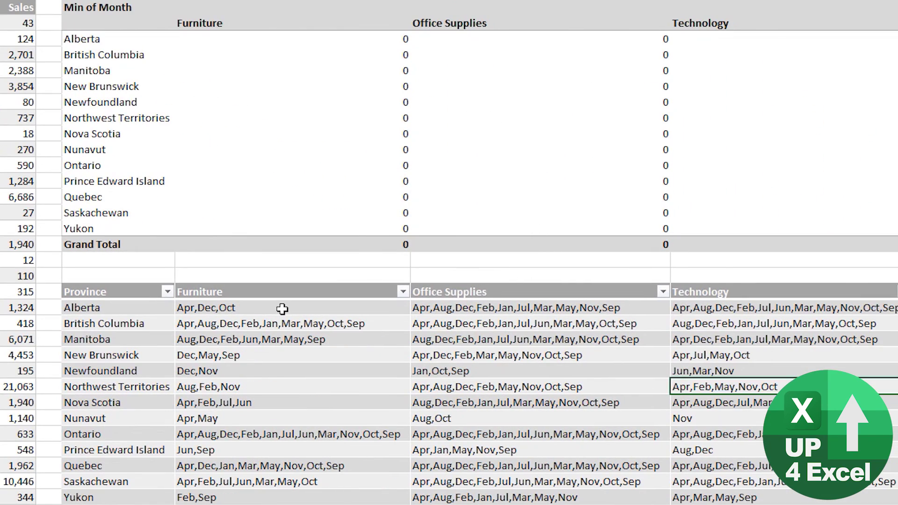
pyautogui.click(282, 309)
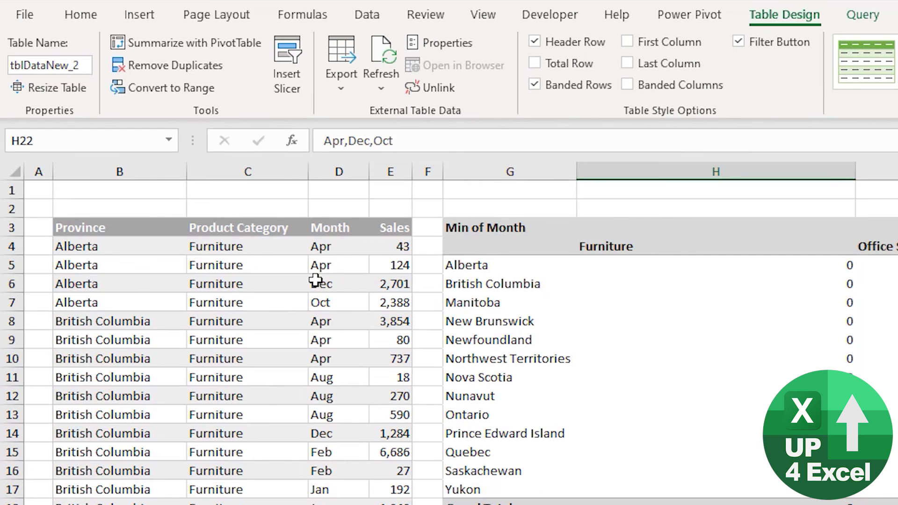
# Set Alberta's 124 Furniture sale month to Jun and refresh so the output lists Apr,Jun,Dec,Oct.
pyautogui.click(323, 266)
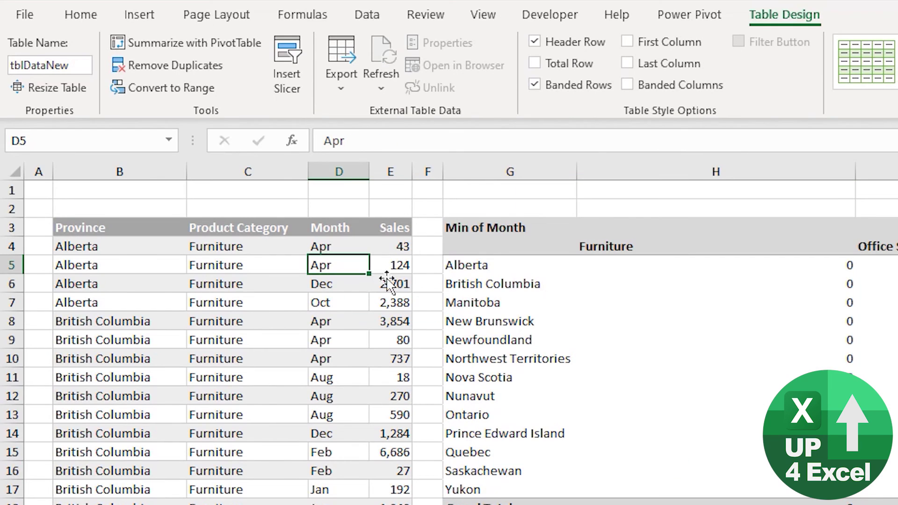
pyautogui.write('J')
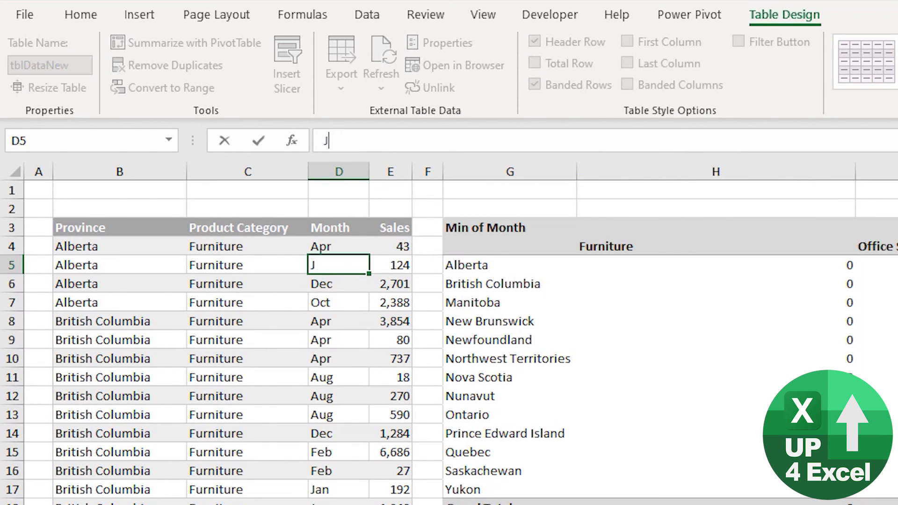
pyautogui.write('un')
pyautogui.press('Return')
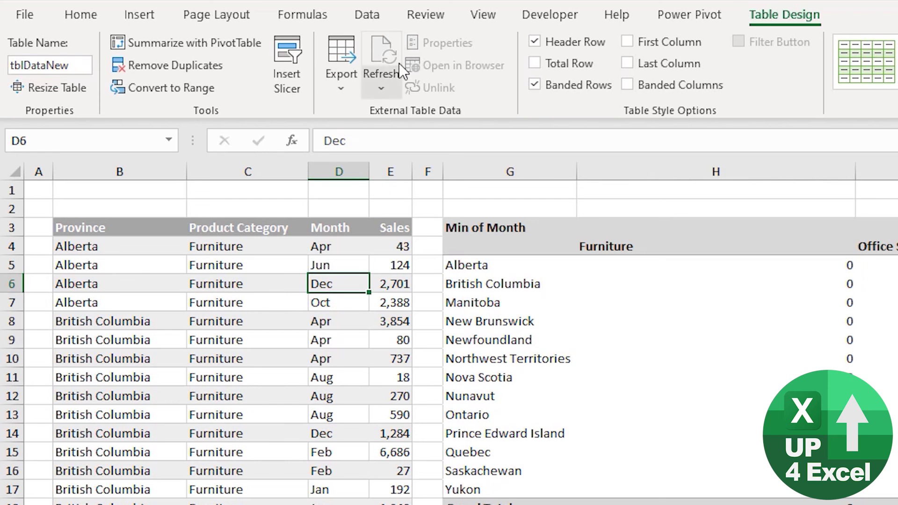
pyautogui.click(619, 502)
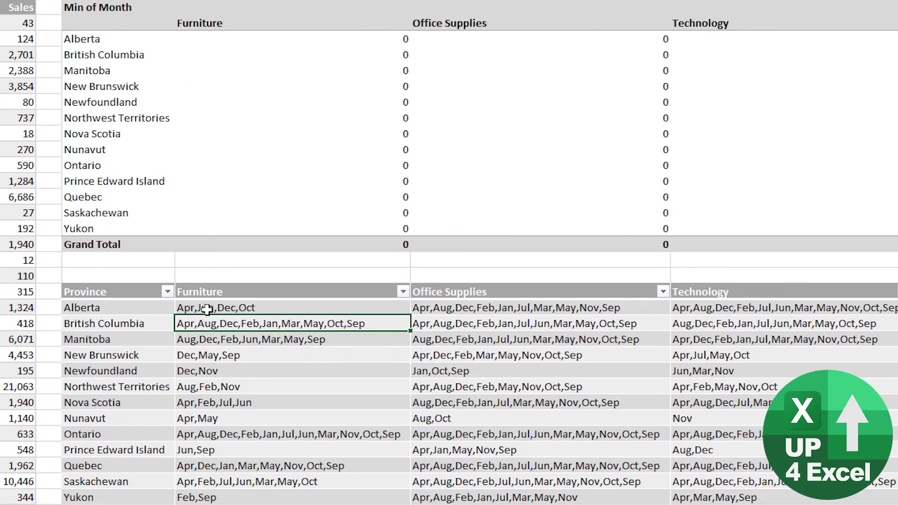
pyautogui.click(208, 309)
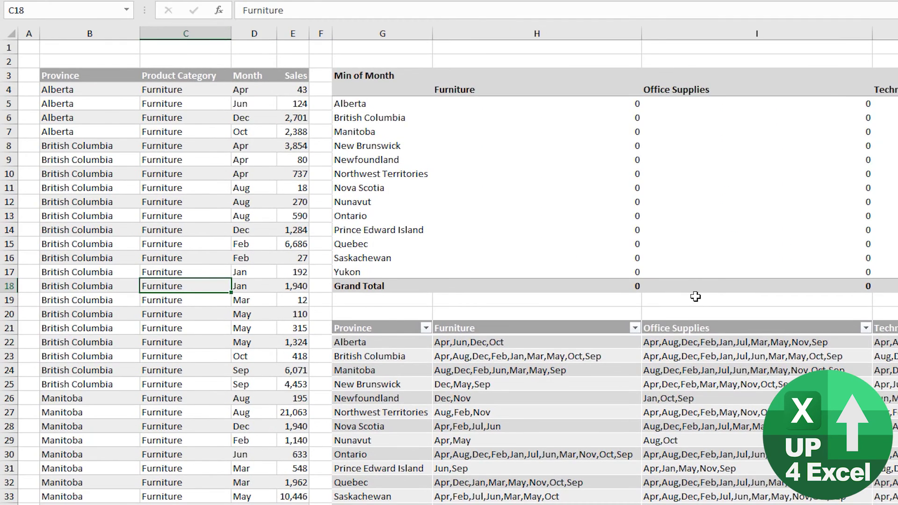
pyautogui.hotkey('ctrl', 'Down')
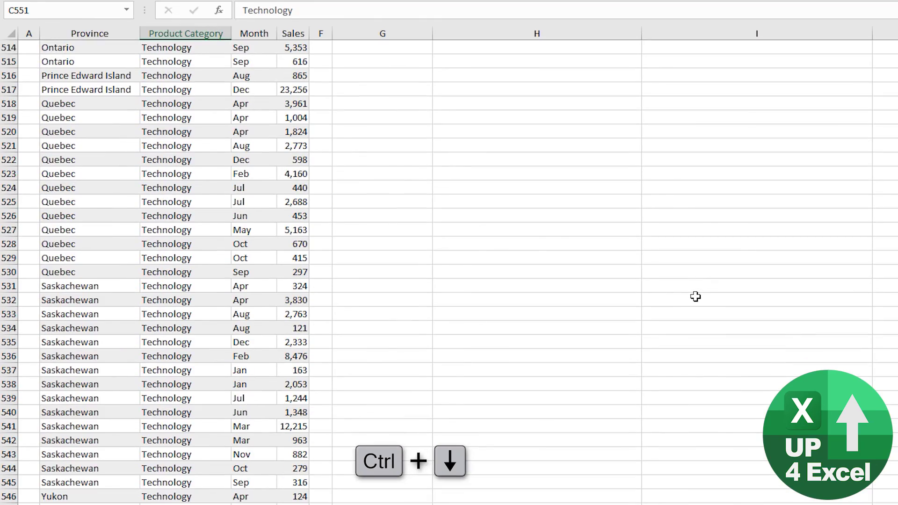
# Copy the first Alberta Furniture row's Province to Month cells and paste it as a new row at the bottom.
pyautogui.press('Left')
pyautogui.press('Left')
pyautogui.press('Right')
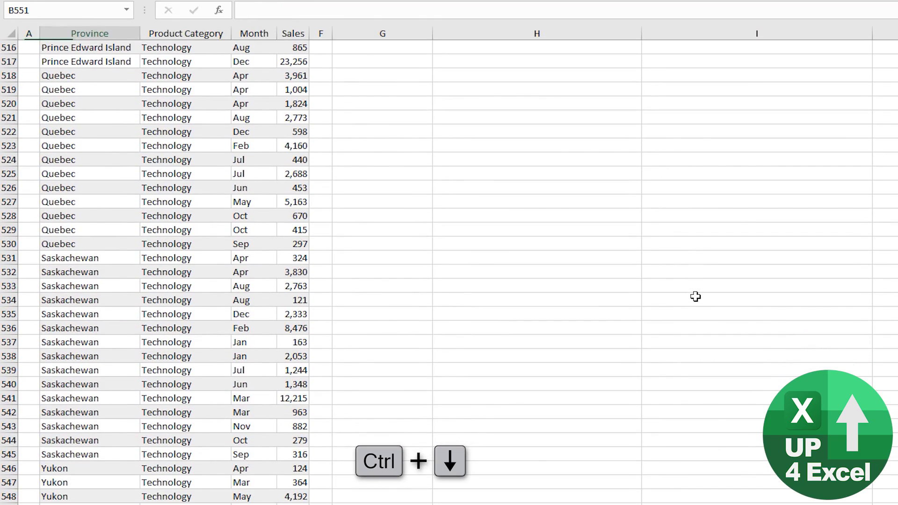
pyautogui.hotkey('ctrl', 'Up')
pyautogui.press('Down')
pyautogui.hotkey('shift', 'Right')
pyautogui.hotkey('shift', 'Right')
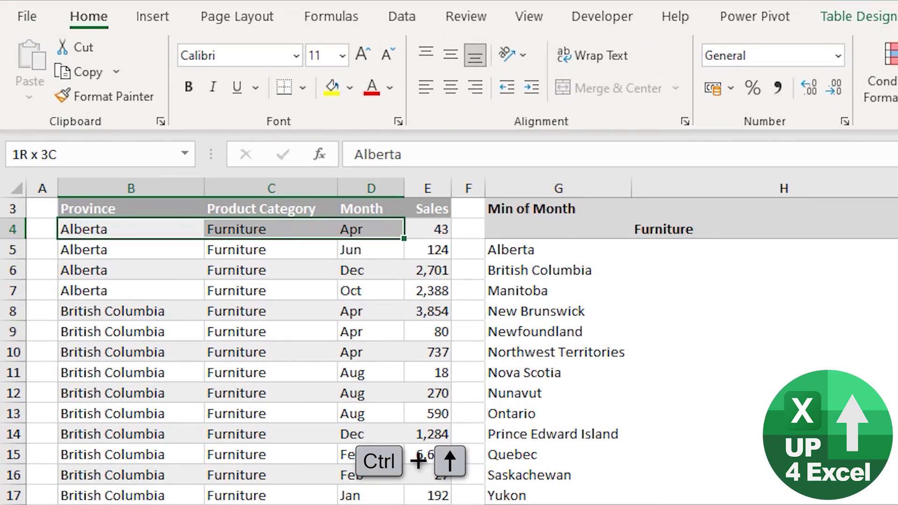
pyautogui.hotkey('ctrl', 'c')
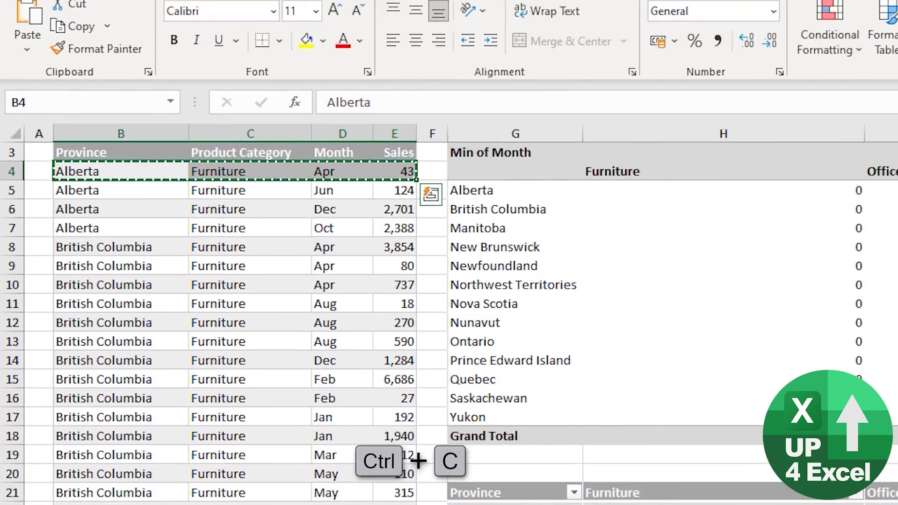
pyautogui.hotkey('ctrl', 'Down')
pyautogui.press('Return')
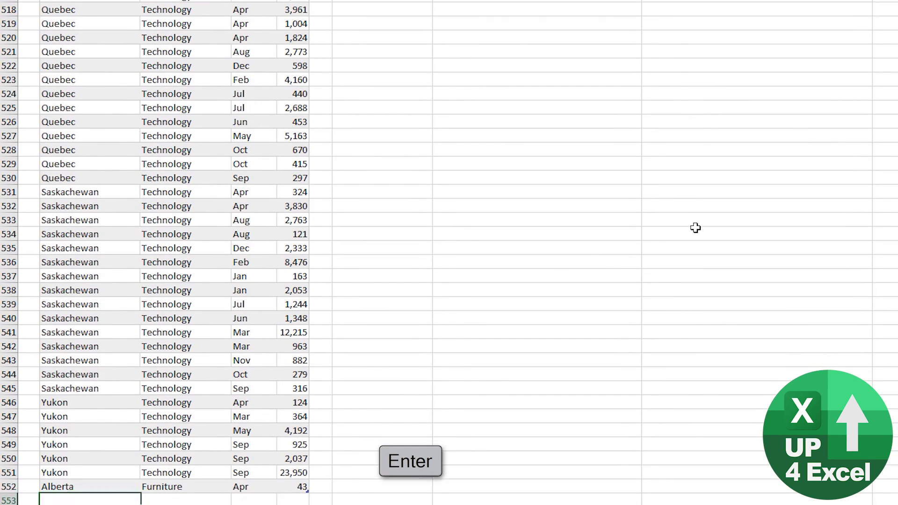
# Enter the bogus month John for the new row and return to the top of the sheet.
pyautogui.press('Return')
pyautogui.write('Jiohn')
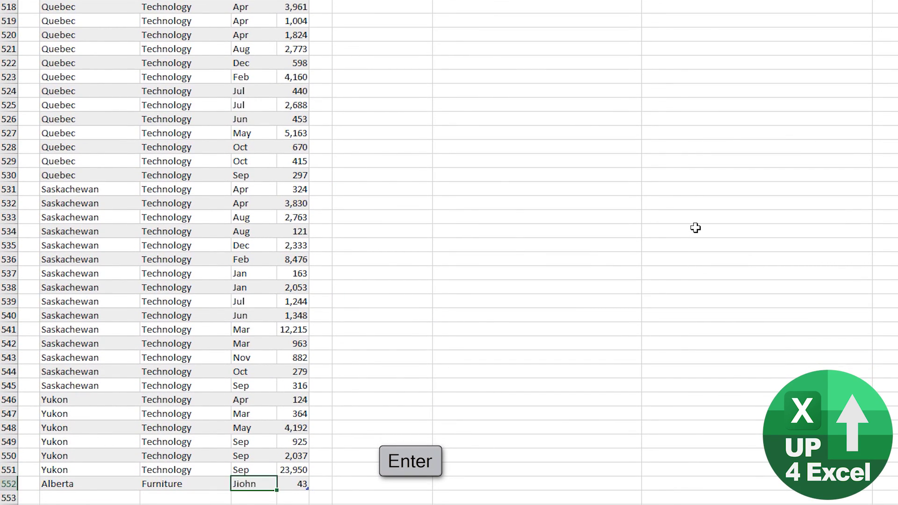
pyautogui.press('Return')
pyautogui.press('Up')
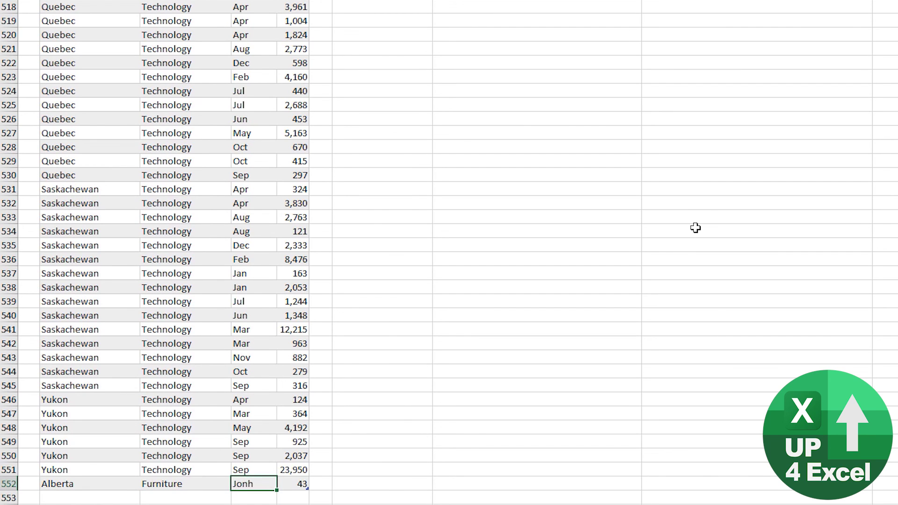
pyautogui.write('ohn')
pyautogui.press('Return')
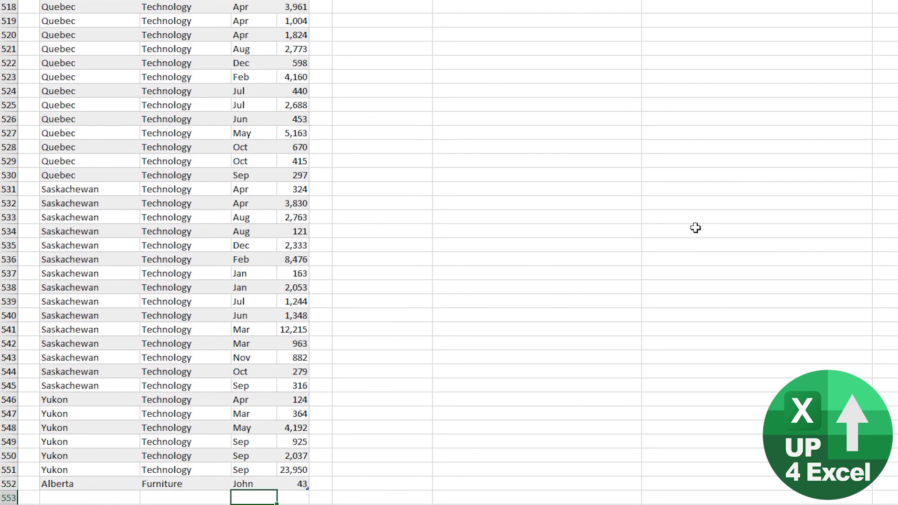
pyautogui.press('Up')
pyautogui.press('Right')
pyautogui.press('Down')
pyautogui.press('Up')
pyautogui.hotkey('ctrl', 'Up')
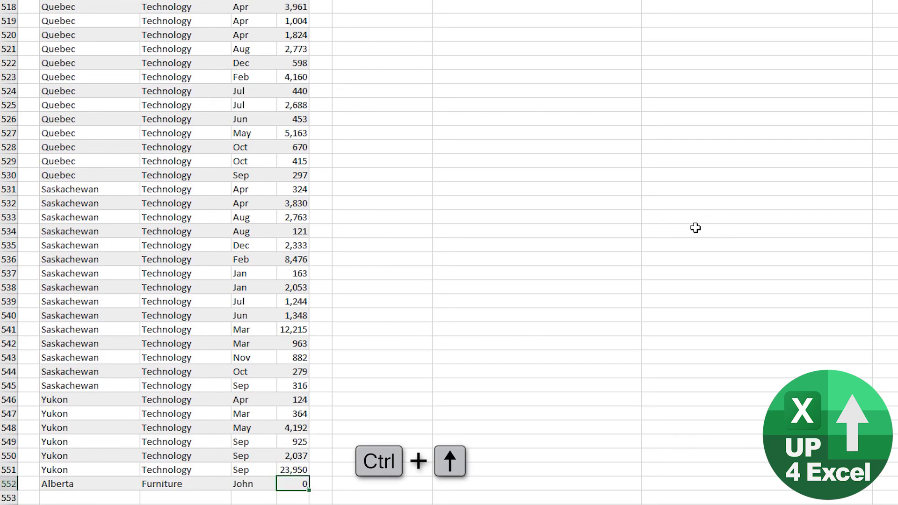
# Refresh All so the output lists Apr,Jun,Dec,Oct,John for Alberta Furniture.
pyautogui.click(481, 254)
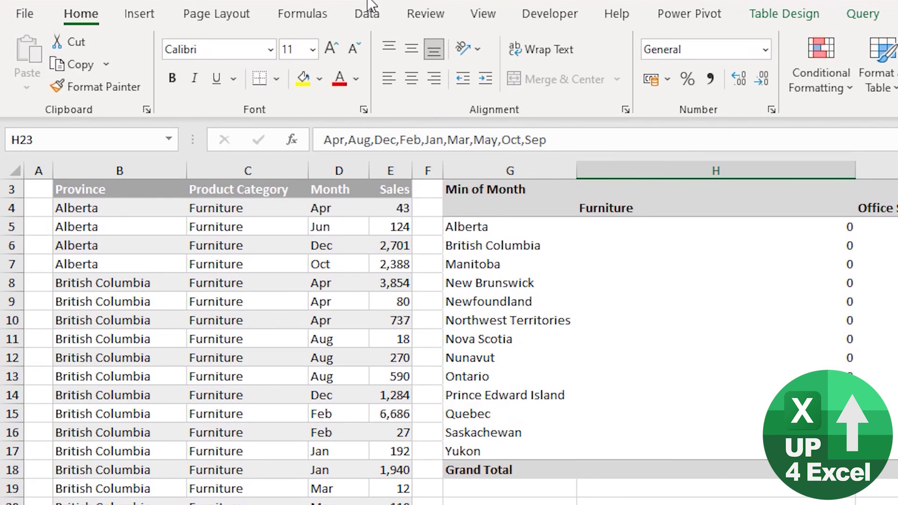
pyautogui.click(368, 7)
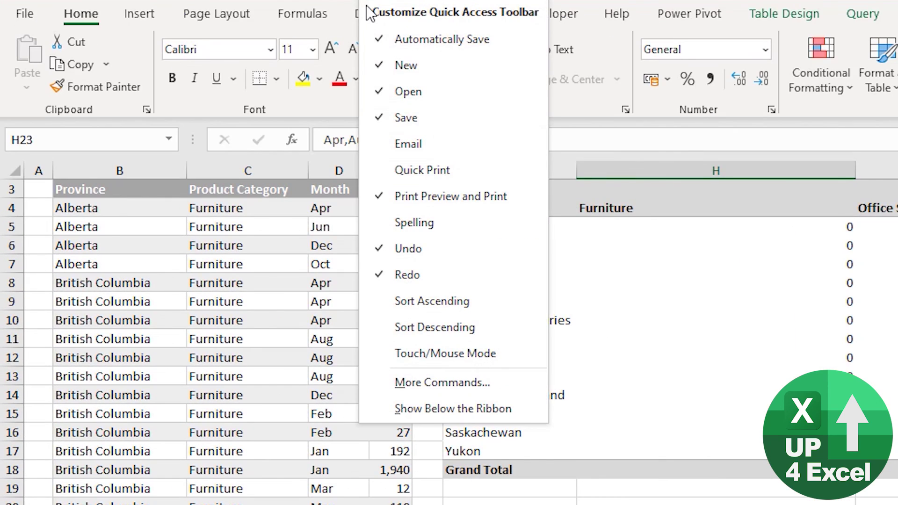
pyautogui.click(350, 13)
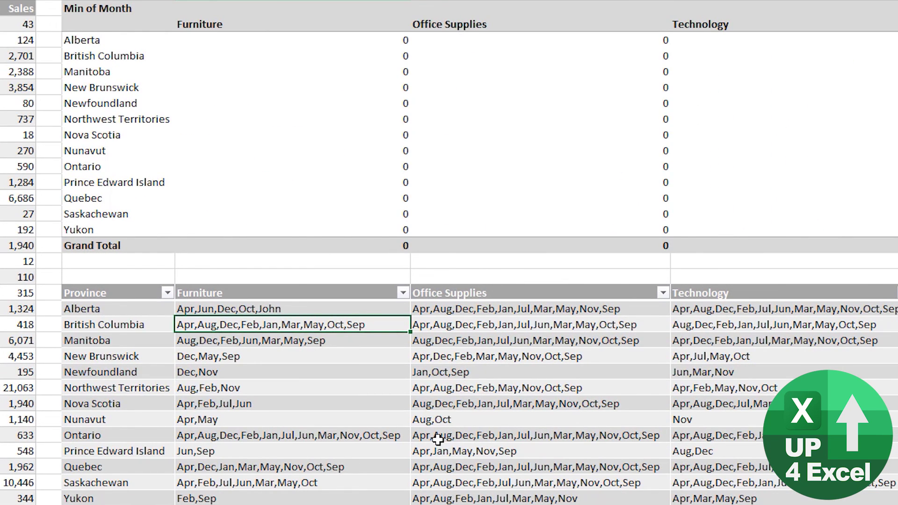
pyautogui.click(297, 312)
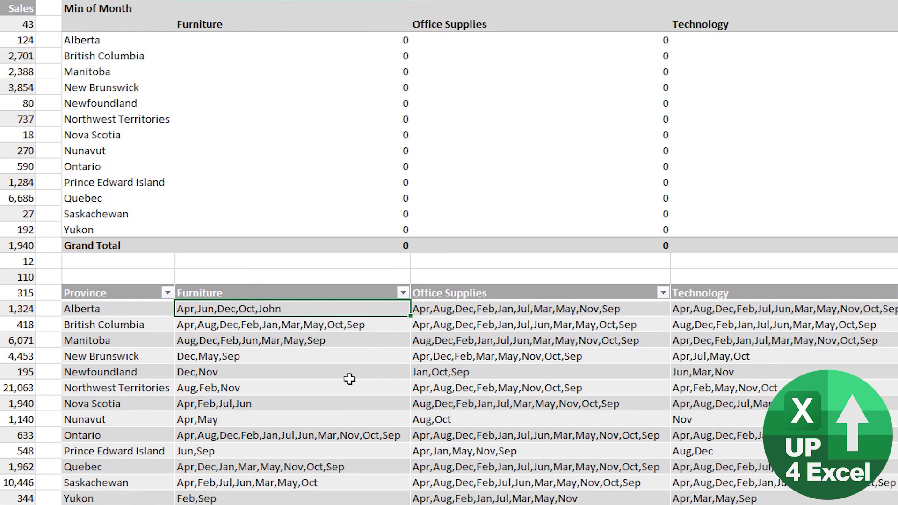